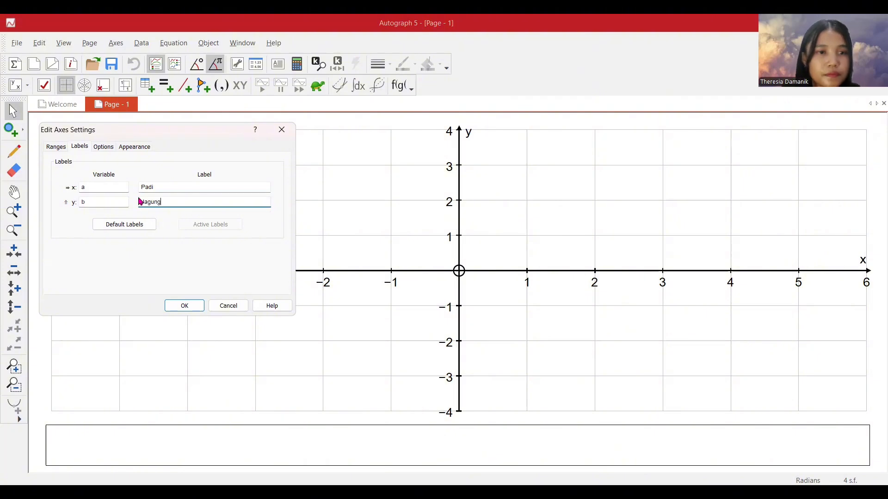
# Apply the axis labels Padi for x and Jagung for y, and extend the axes to about −11 to 12 by −8 to 7.
pyautogui.click(186, 308)
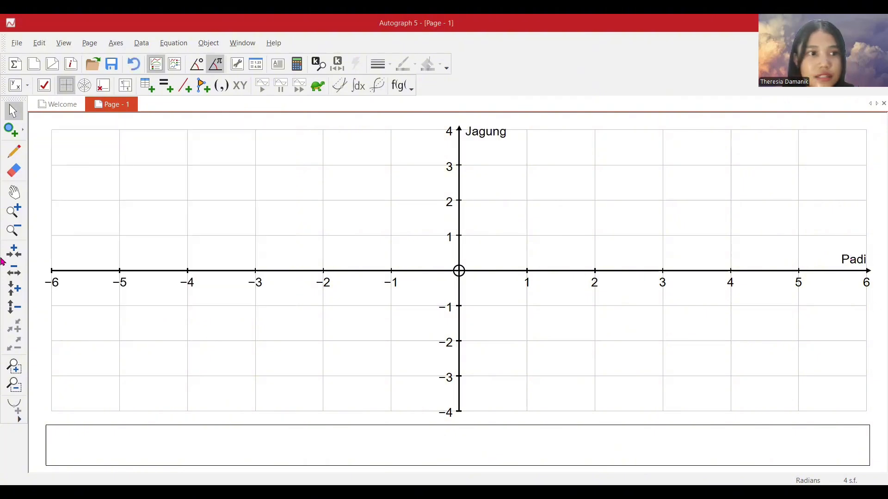
pyautogui.click(13, 230)
pyautogui.click(523, 196)
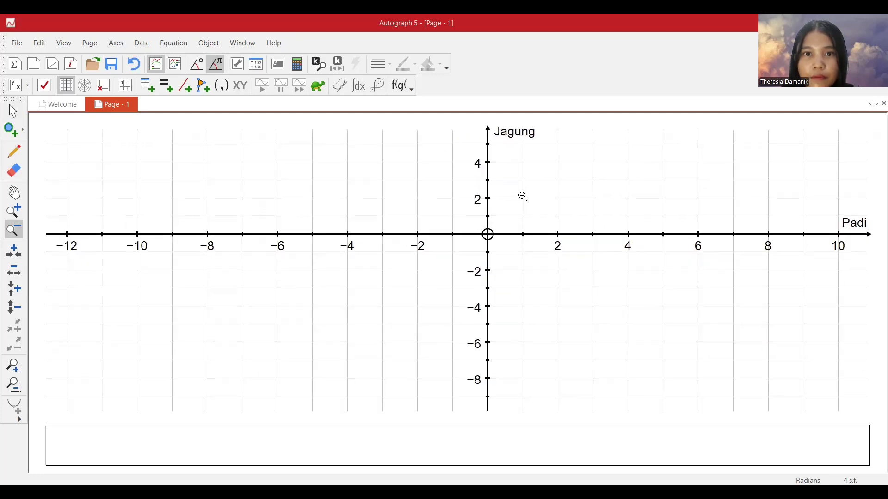
pyautogui.click(13, 192)
pyautogui.moveTo(444, 261); pyautogui.dragTo(392, 294)
pyautogui.click(15, 111)
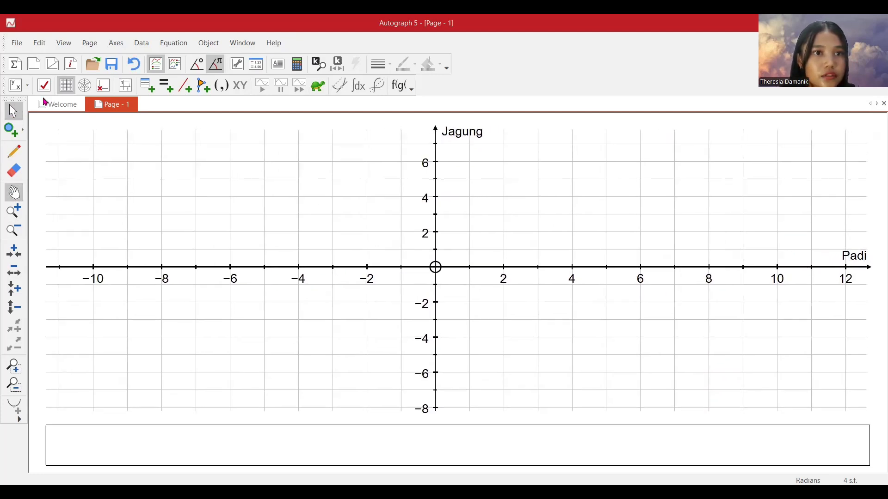
# Add the inequality a+b≥10 to the graph under the name Kendala 1.
pyautogui.click(170, 45)
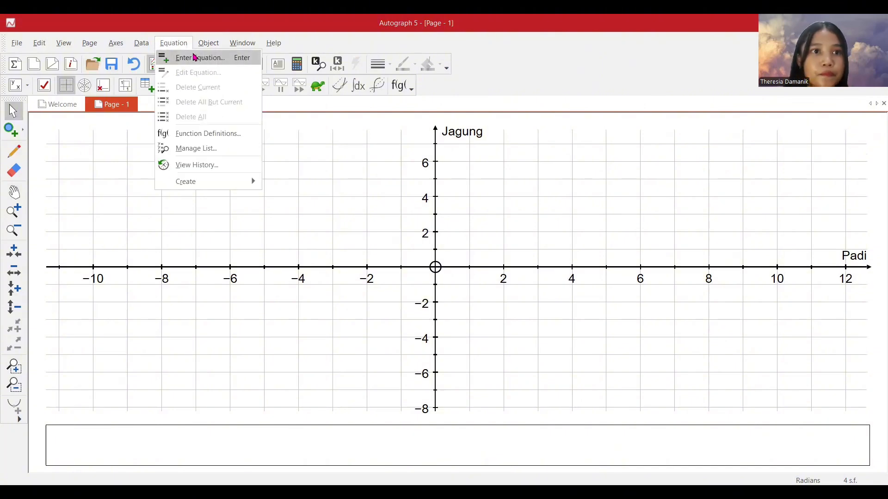
pyautogui.click(196, 59)
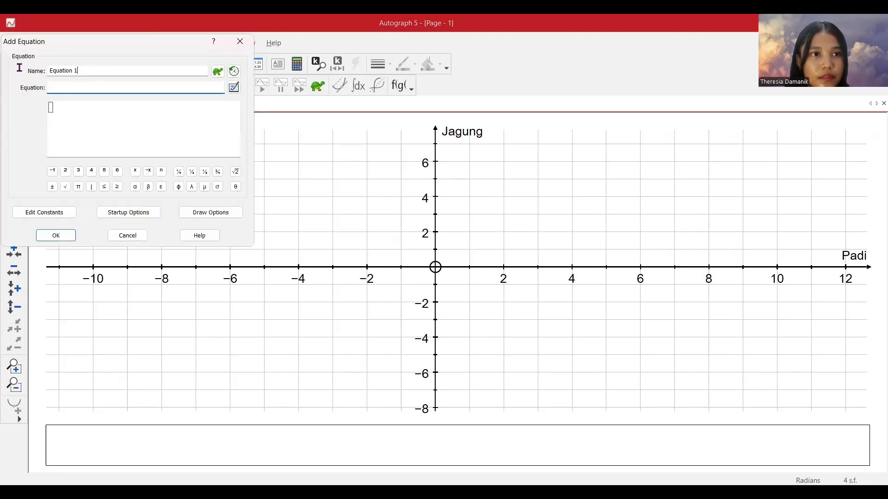
pyautogui.write('Kendala')
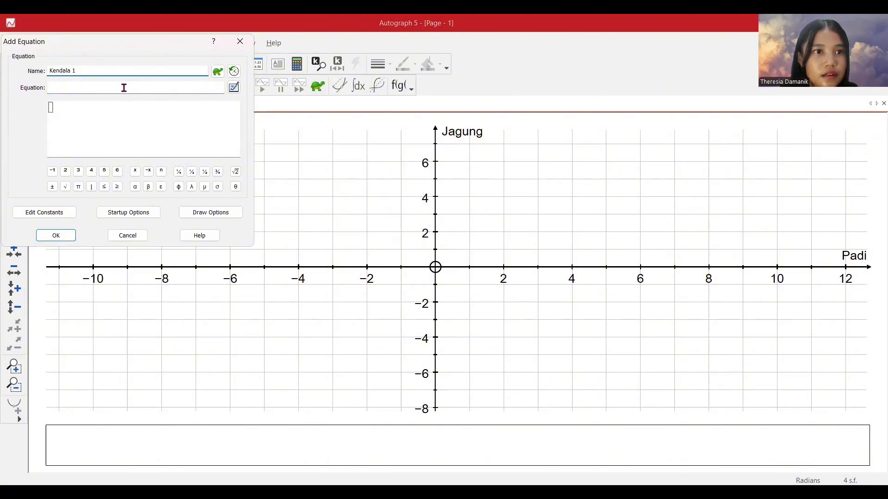
pyautogui.click(122, 88)
pyautogui.write('a+')
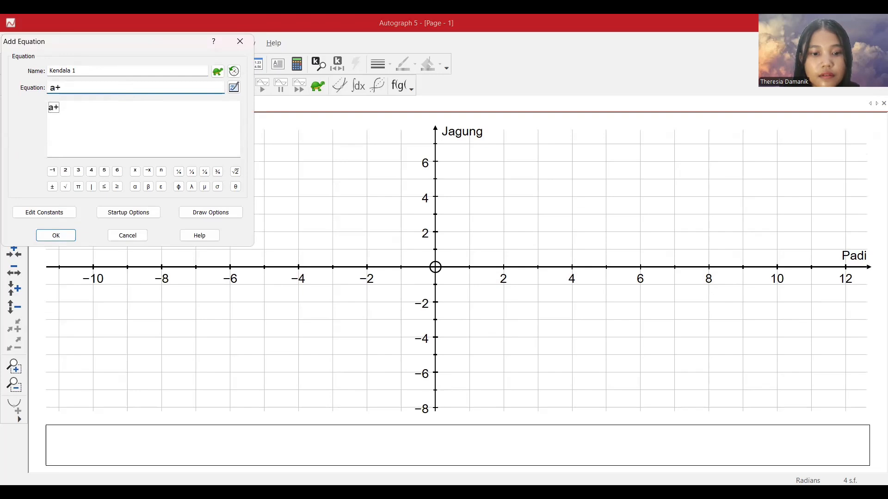
pyautogui.write('b')
pyautogui.click(118, 186)
pyautogui.write('10')
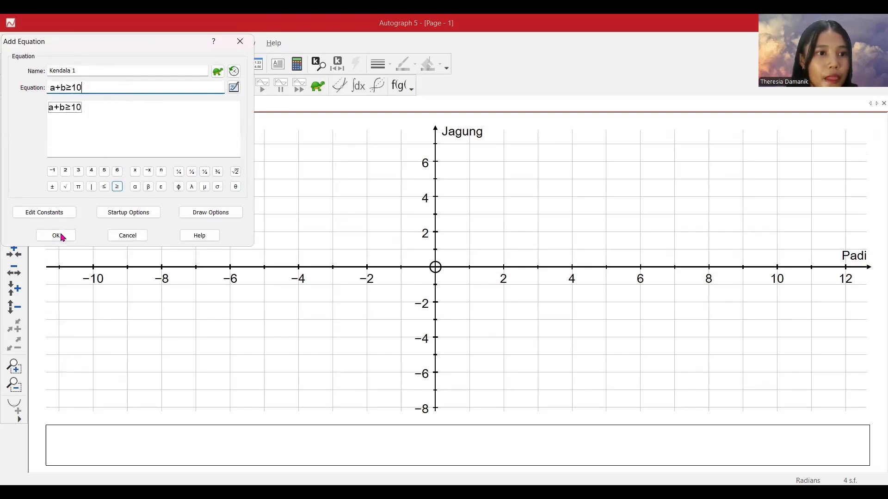
pyautogui.click(64, 236)
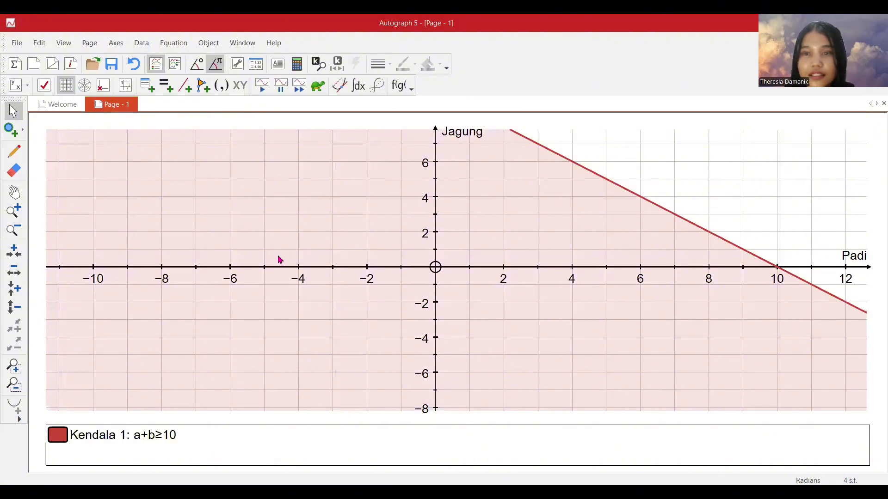
# Add the inequality 2≤a to the graph under the name Kendala 2.
pyautogui.click(14, 192)
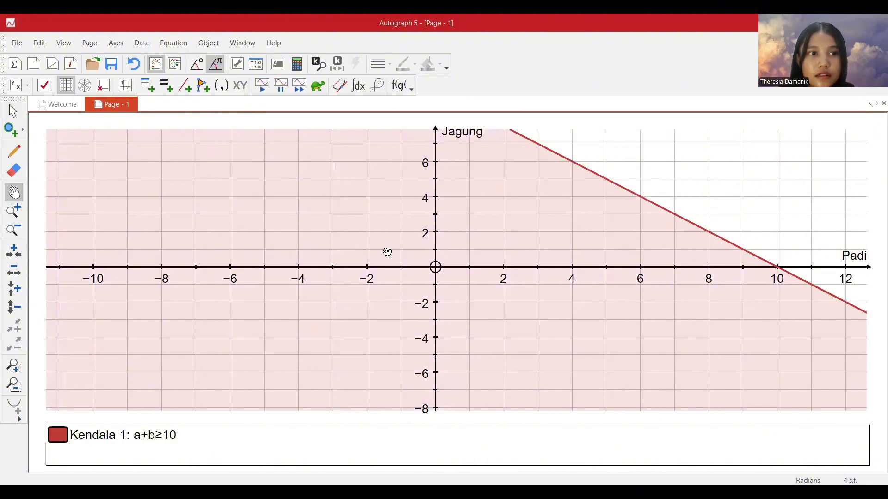
pyautogui.moveTo(399, 258); pyautogui.dragTo(329, 309)
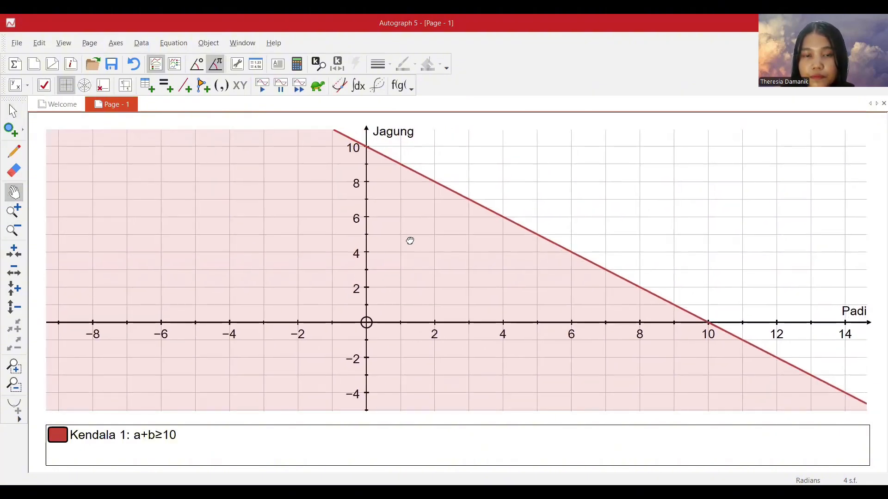
pyautogui.moveTo(411, 240); pyautogui.dragTo(402, 244)
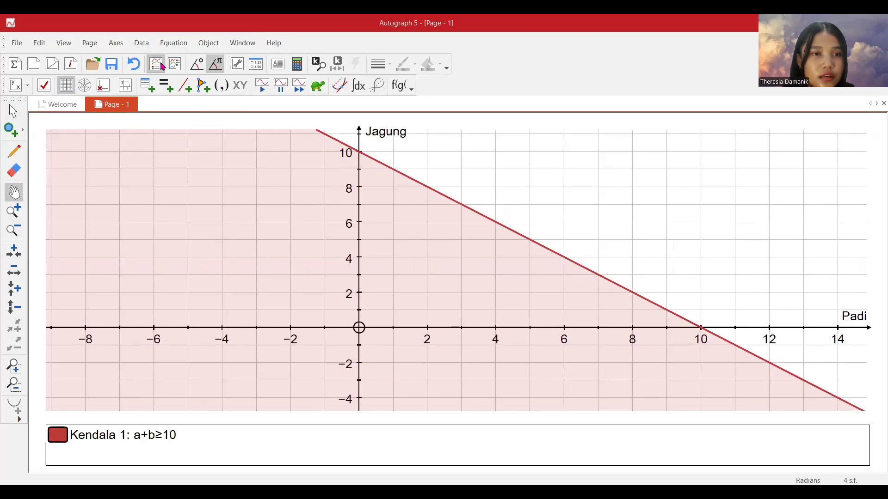
pyautogui.click(167, 88)
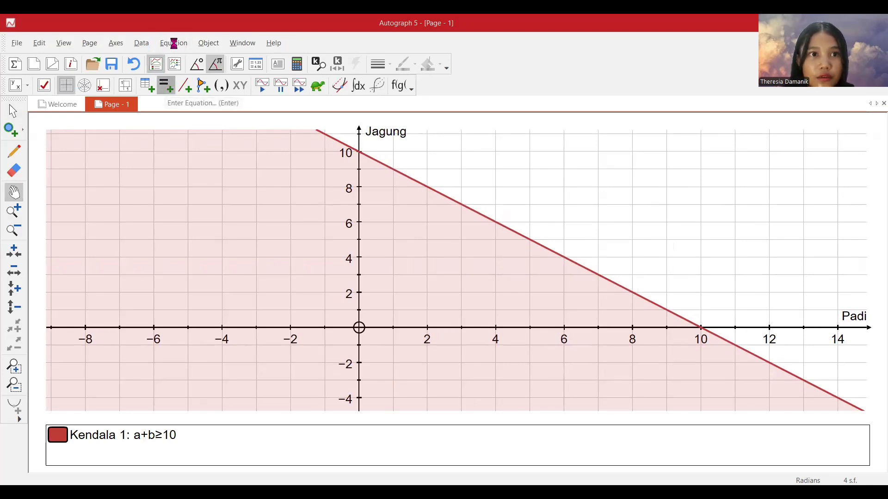
pyautogui.tripleClick(84, 71)
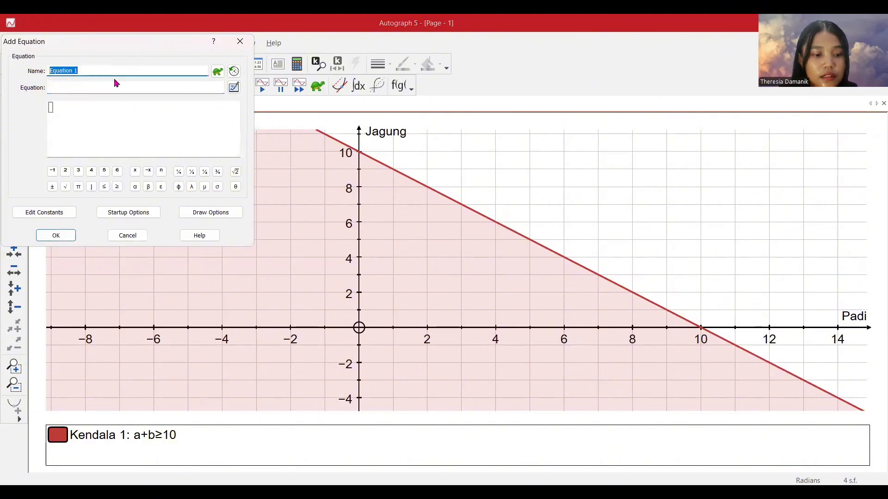
pyautogui.write('Ke')
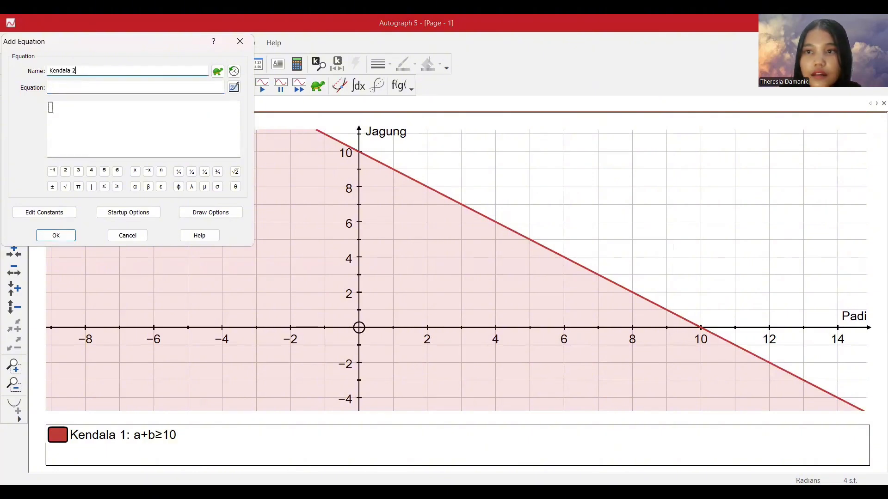
pyautogui.write('ndala 2')
pyautogui.click(71, 85)
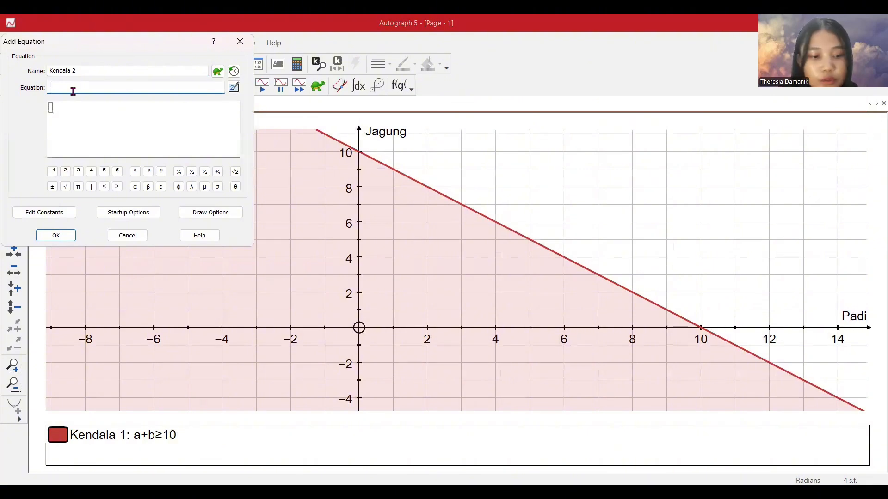
pyautogui.write('2')
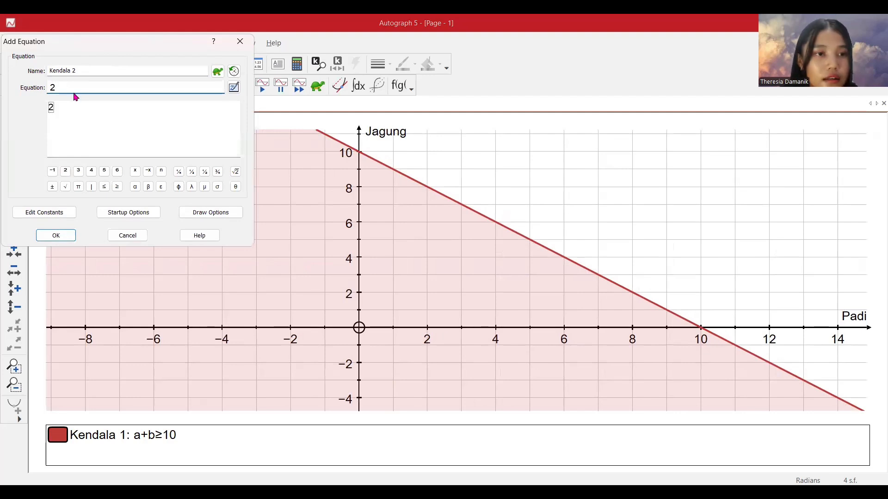
pyautogui.click(104, 187)
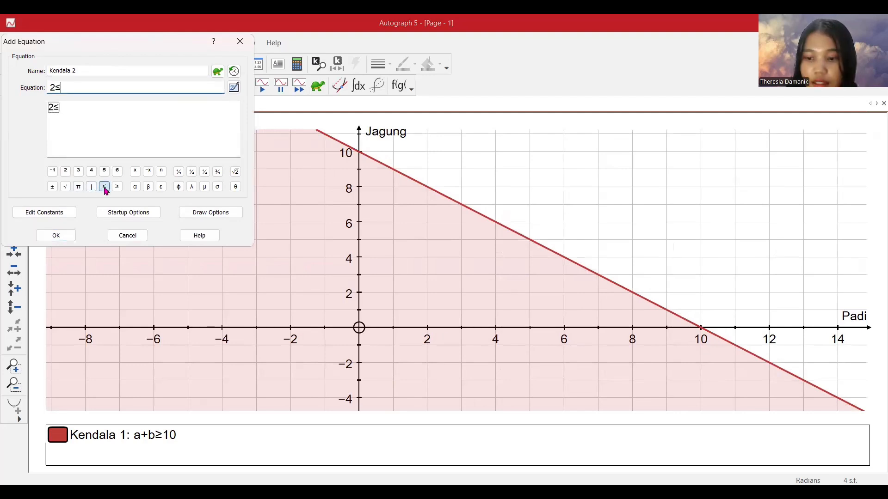
pyautogui.write('a')
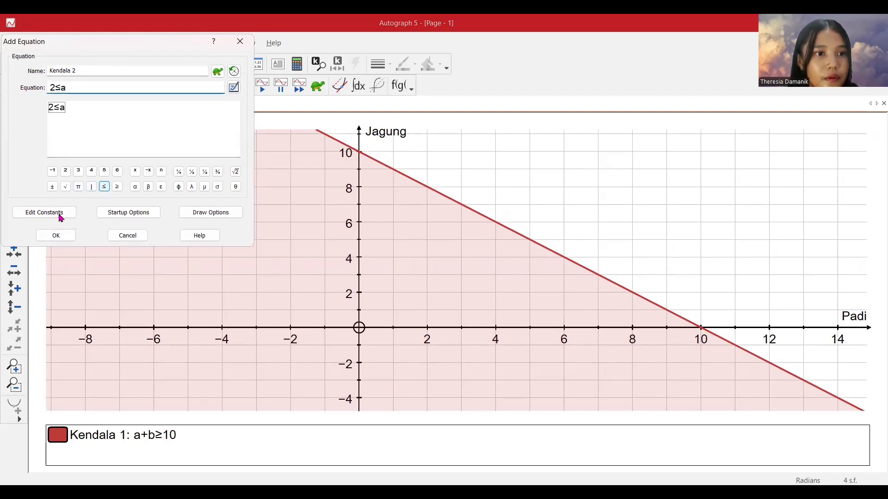
pyautogui.click(61, 234)
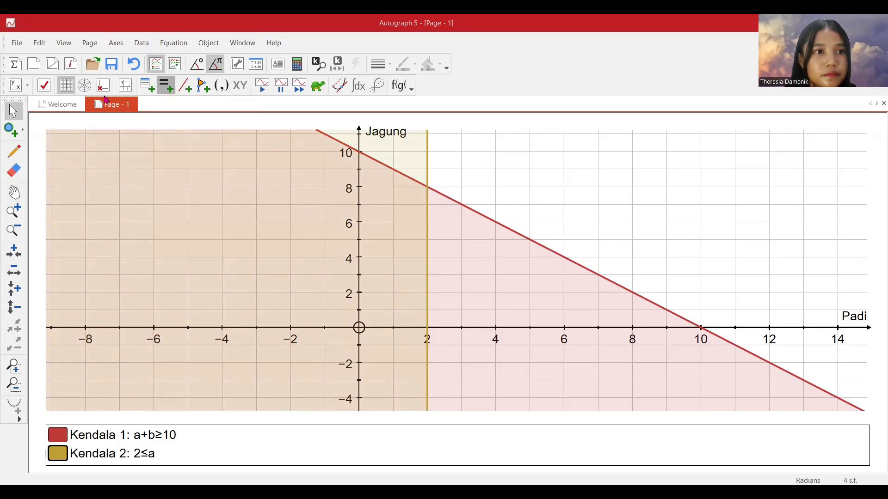
# Add the inequality a≤6 to the graph, also named Kendala 2.
pyautogui.moveTo(99, 71); pyautogui.dragTo(48, 71)
pyautogui.write('k')
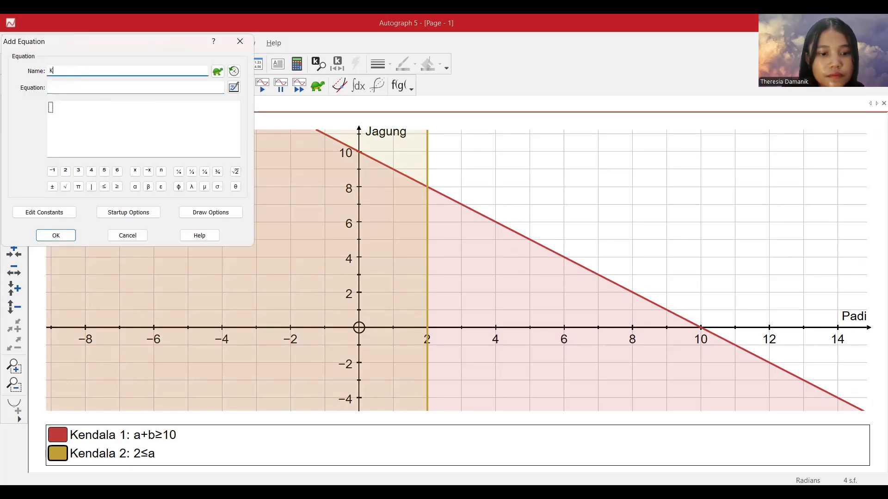
pyautogui.write('endala 2')
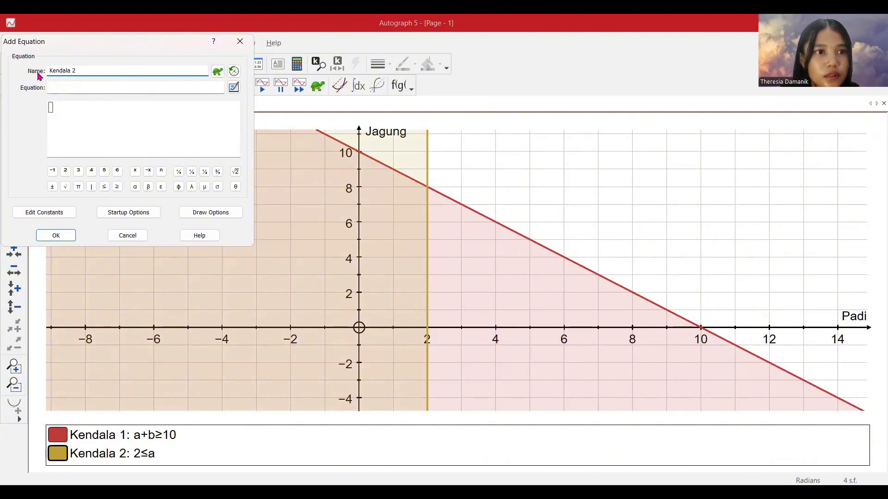
pyautogui.click(60, 91)
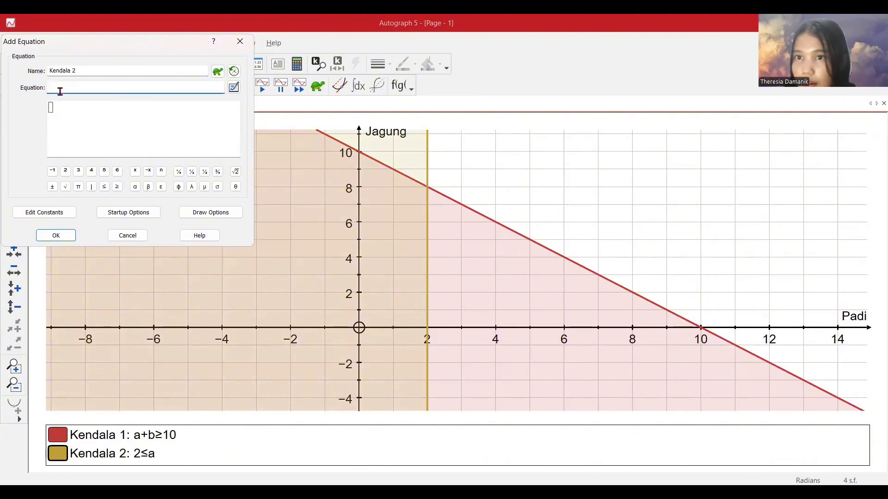
pyautogui.write('a')
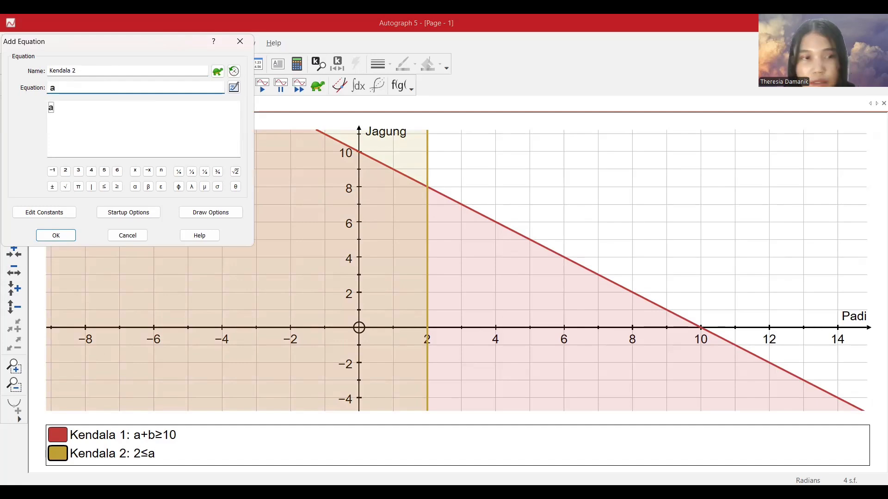
pyautogui.click(105, 186)
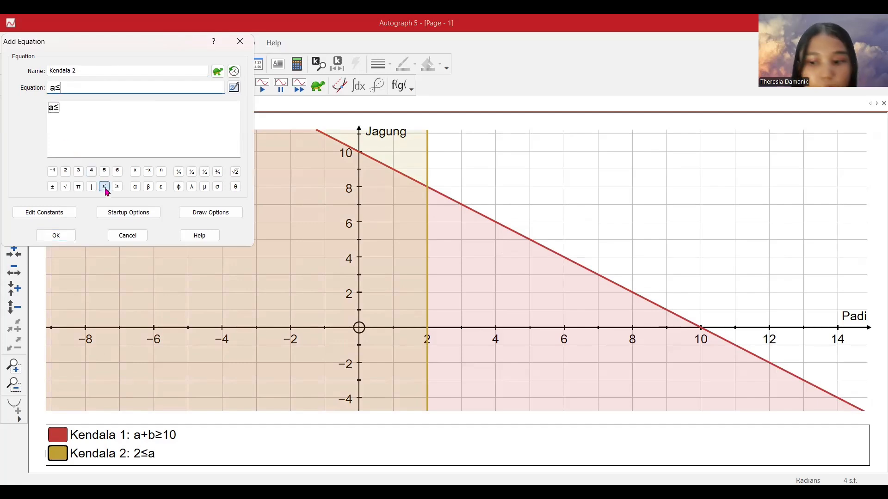
pyautogui.write('6')
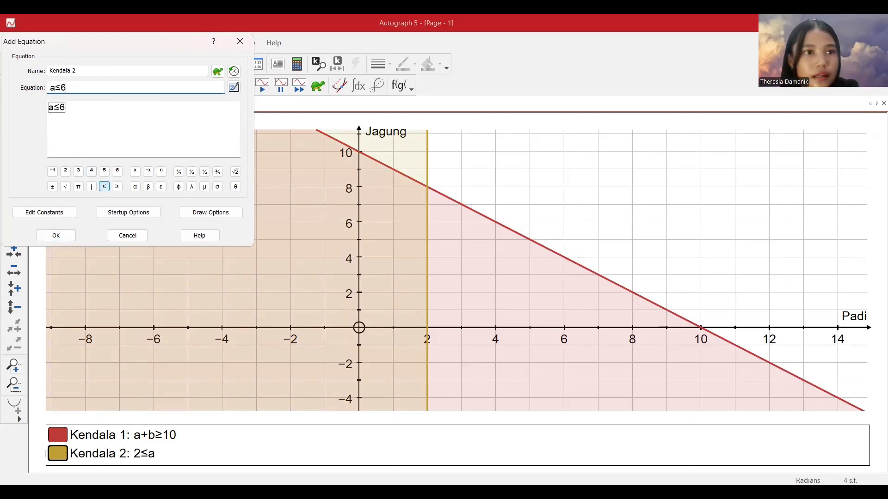
pyautogui.click(64, 234)
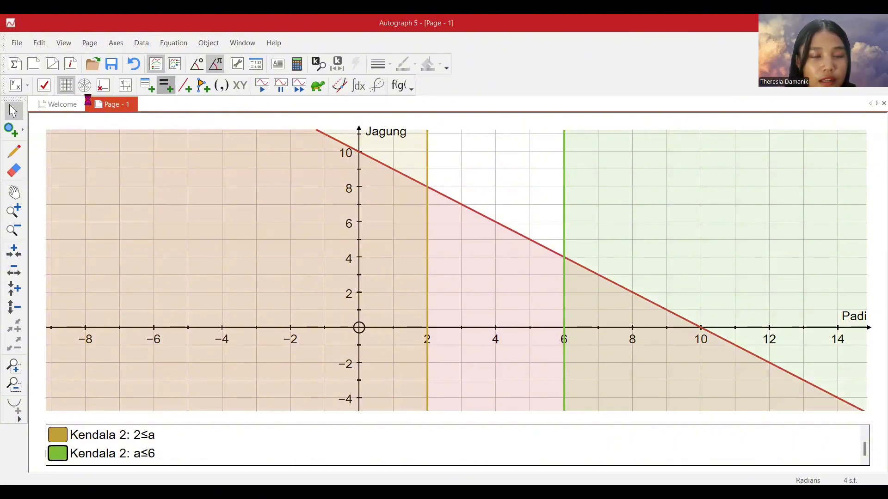
# Add the inequality 4≤b to the graph under the name Kendala 3.
pyautogui.moveTo(74, 71); pyautogui.dragTo(41, 76)
pyautogui.write('Kendala 3')
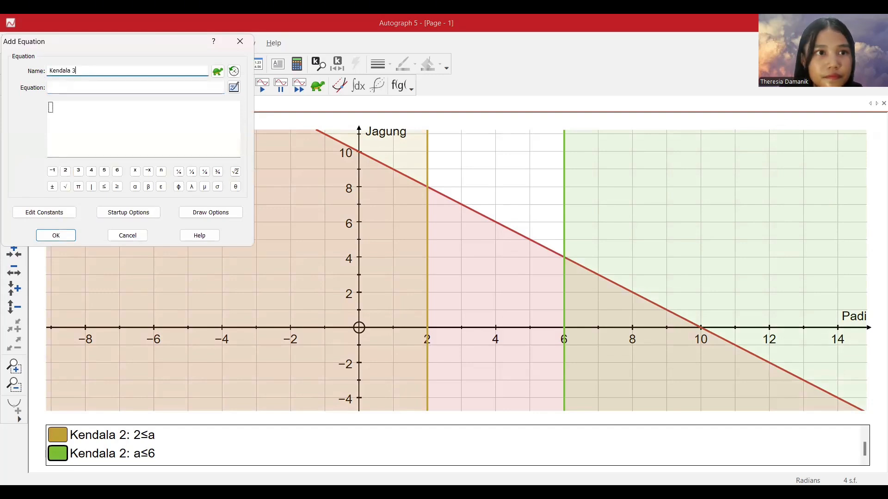
pyautogui.click(55, 91)
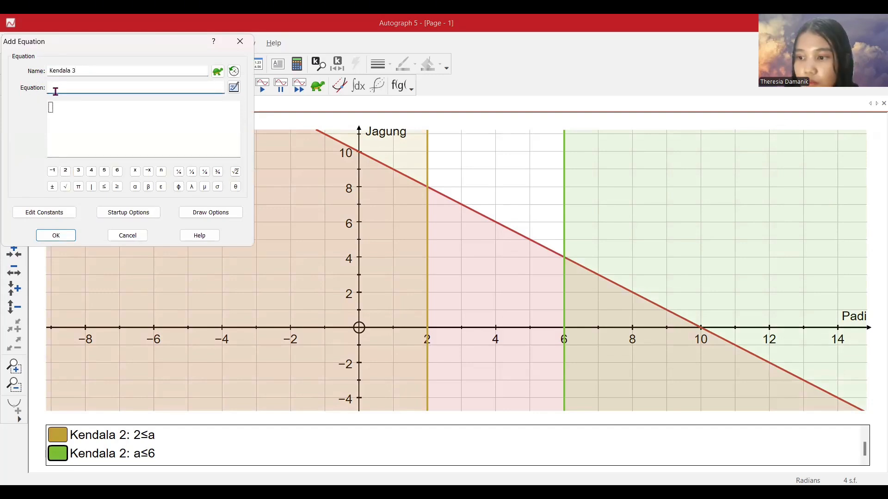
pyautogui.write('4')
pyautogui.click(105, 186)
pyautogui.write('b')
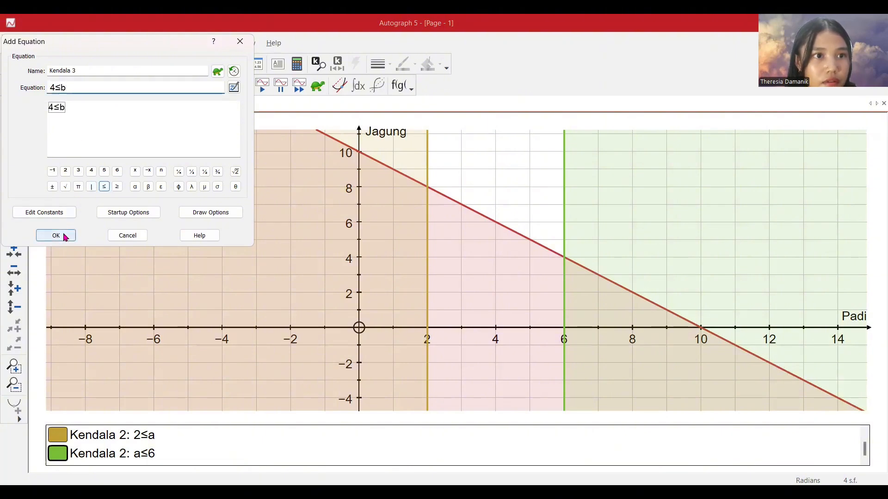
pyautogui.press('Return')
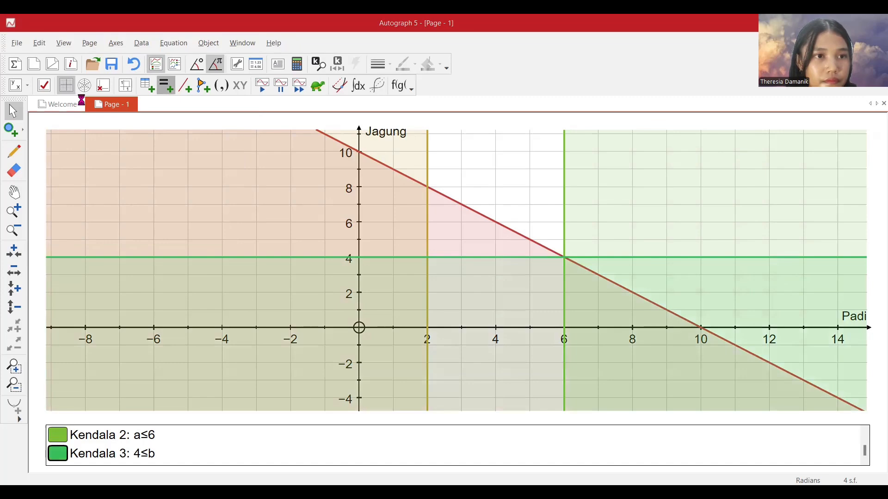
# Add the inequality b≤6 to the graph under the name Kendala 3.
pyautogui.moveTo(87, 69); pyautogui.dragTo(48, 84)
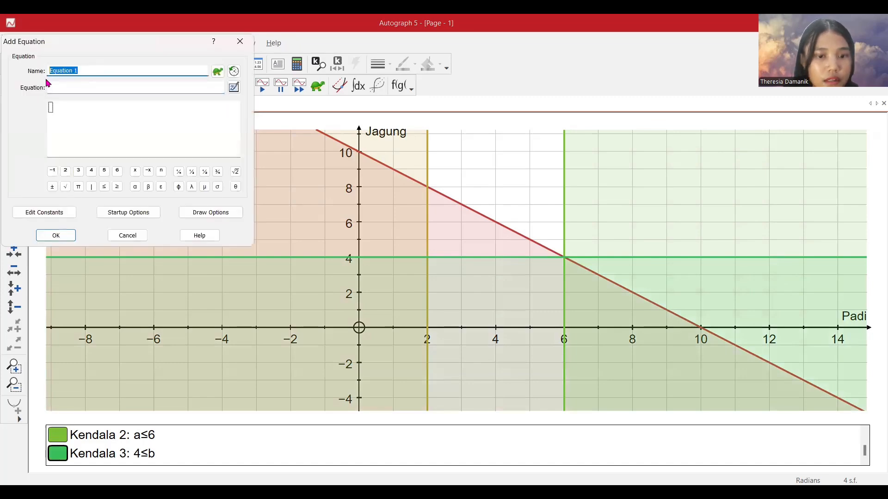
pyautogui.write('Kendala 3')
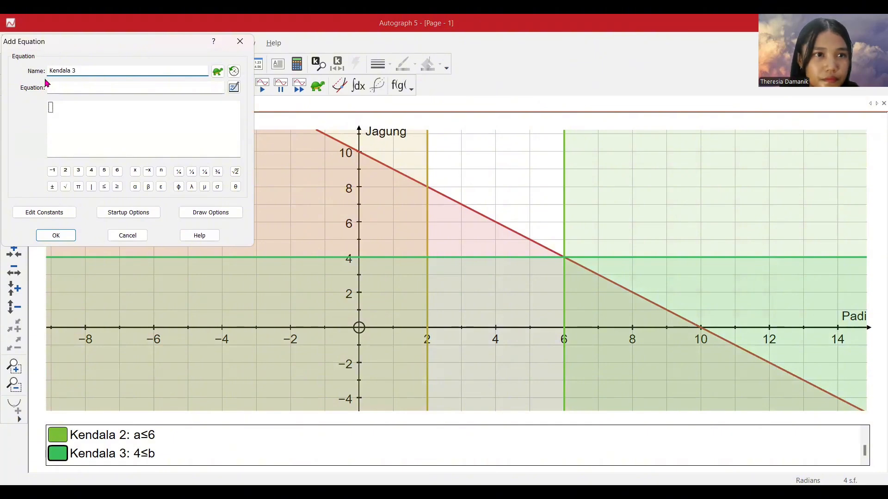
pyautogui.click(59, 86)
pyautogui.write('v')
pyautogui.press('BackSpace')
pyautogui.write('b')
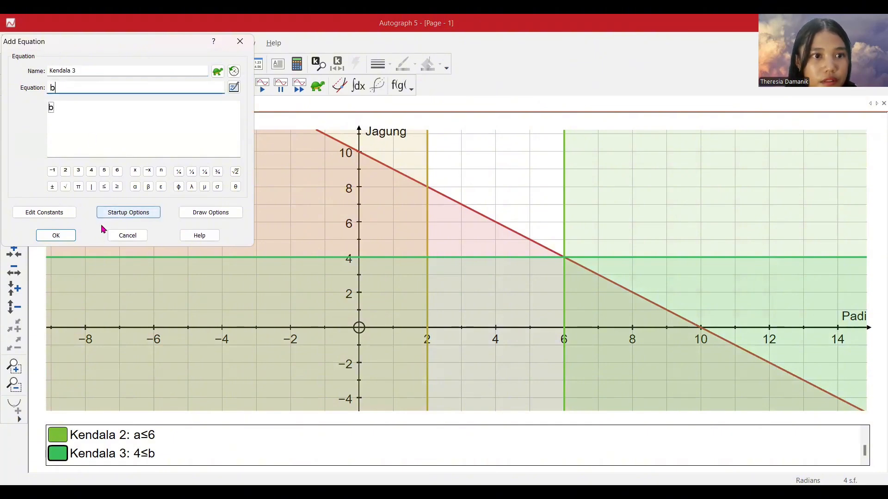
pyautogui.click(104, 188)
pyautogui.write('6')
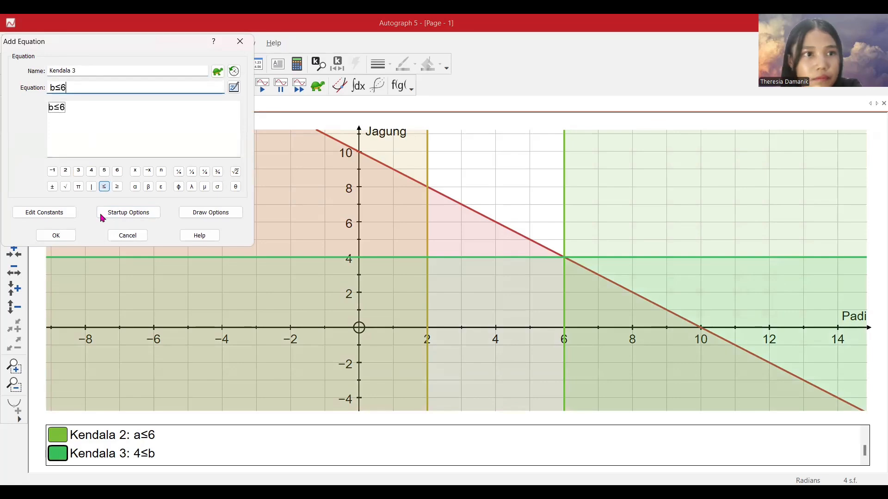
pyautogui.press('Return')
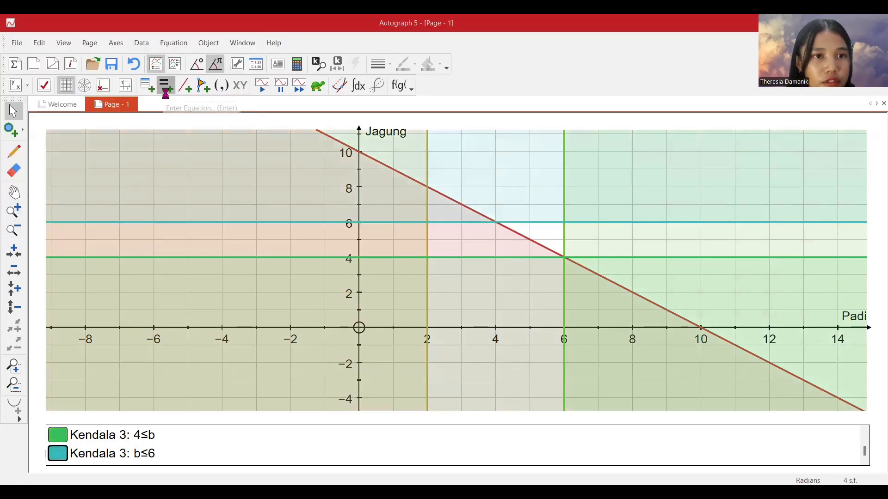
# Add the inequality a≥0 to the graph under the name Kendala 4.
pyautogui.click(165, 88)
pyautogui.write('Kendala 4')
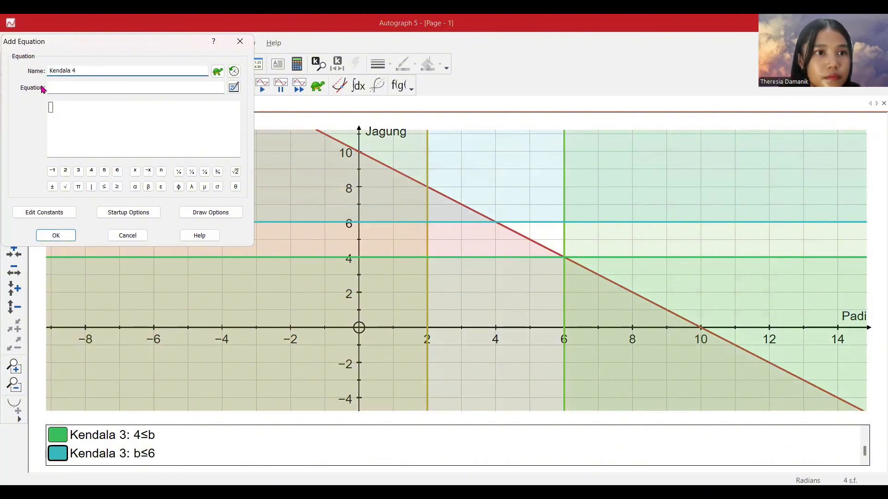
pyautogui.click(57, 89)
pyautogui.write('a')
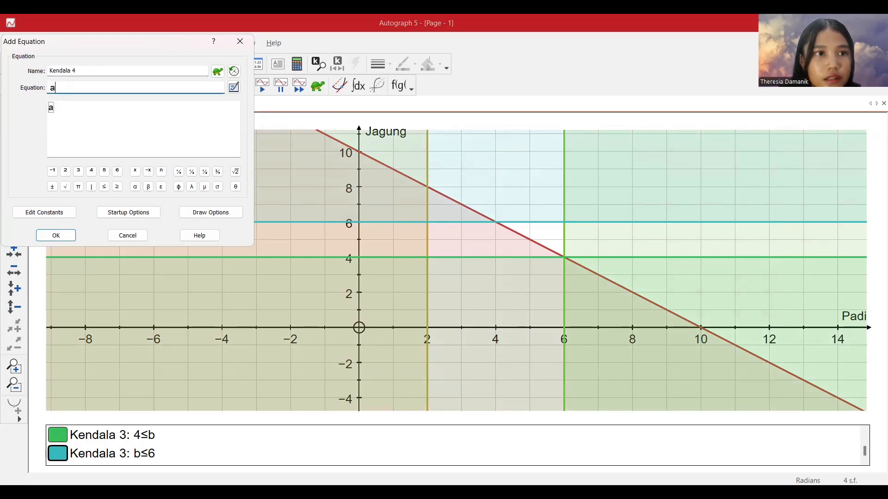
pyautogui.click(118, 187)
pyautogui.write('0')
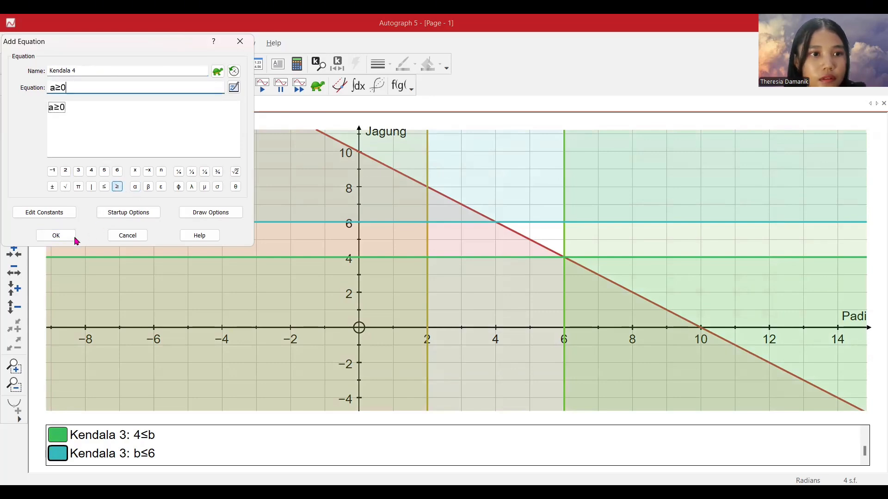
pyautogui.press('Return')
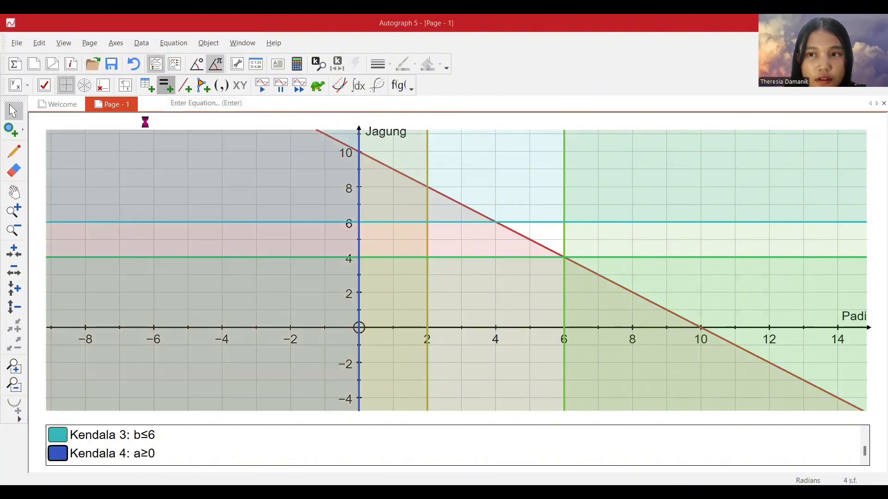
# Add the inequality b≥0 to the graph under the name Kendala 5.
pyautogui.click(166, 85)
pyautogui.moveTo(78, 71); pyautogui.dragTo(44, 71)
pyautogui.write('Kendala')
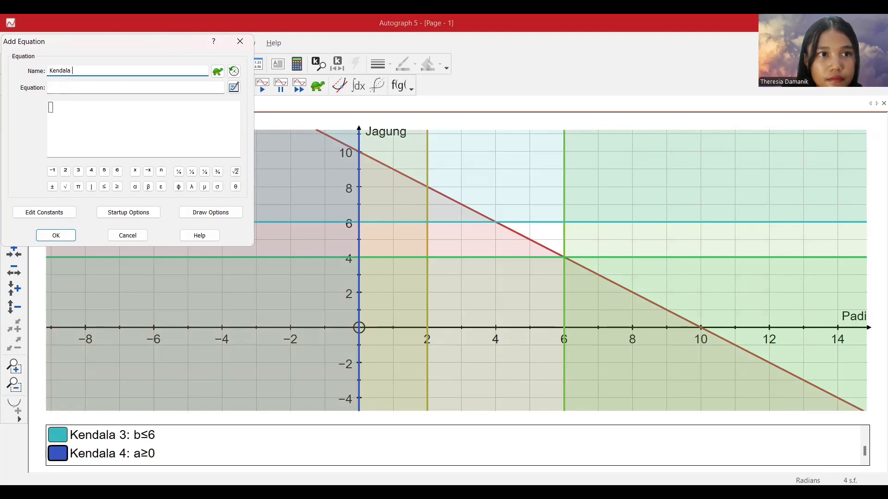
pyautogui.click(51, 87)
pyautogui.write('b')
pyautogui.click(117, 187)
pyautogui.write('0')
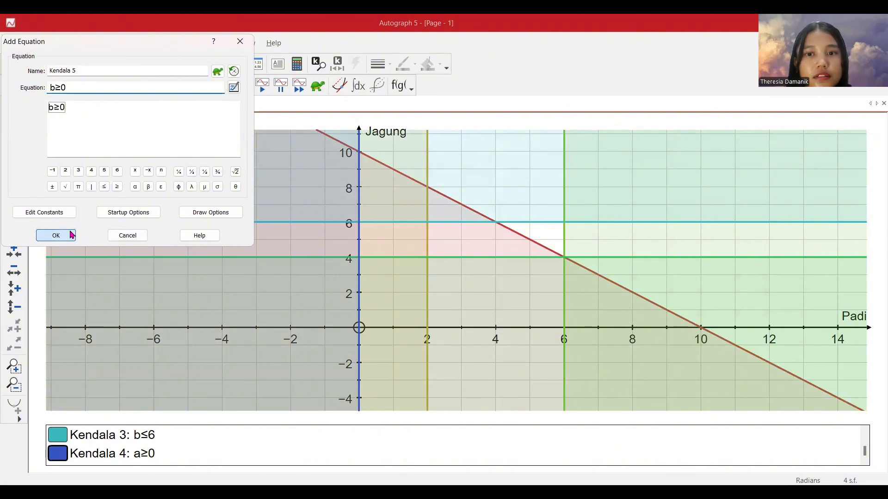
pyautogui.click(56, 235)
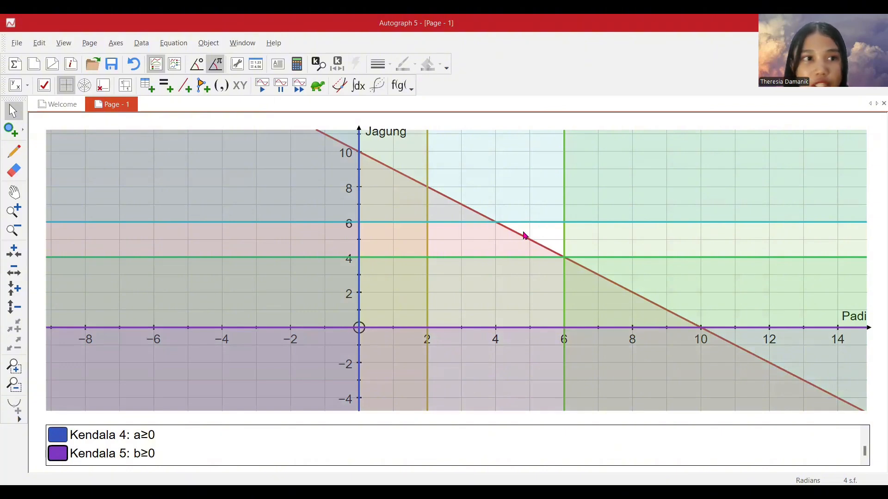
# Handwrite the label D.P inside the unshaded triangular region of the graph.
pyautogui.click(14, 152)
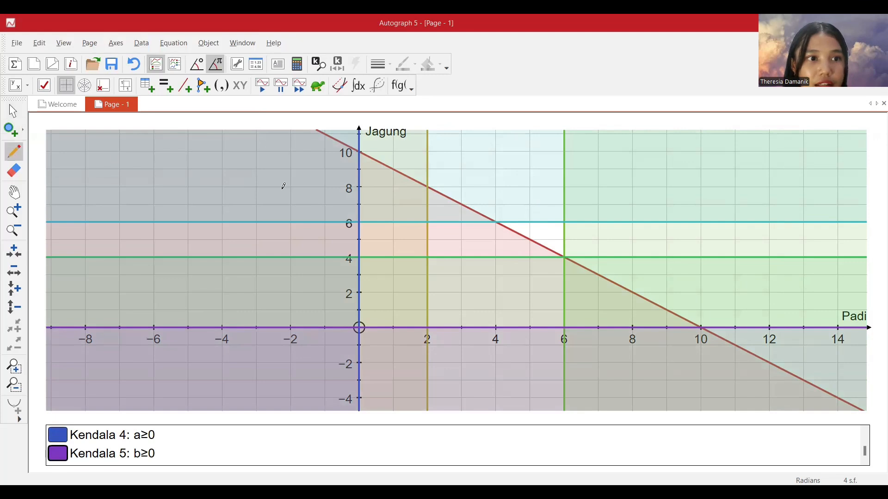
pyautogui.moveTo(538, 229)
pyautogui.mouseDown()
pyautogui.moveTo(539, 239)
pyautogui.moveTo(551, 238)
pyautogui.mouseUp()
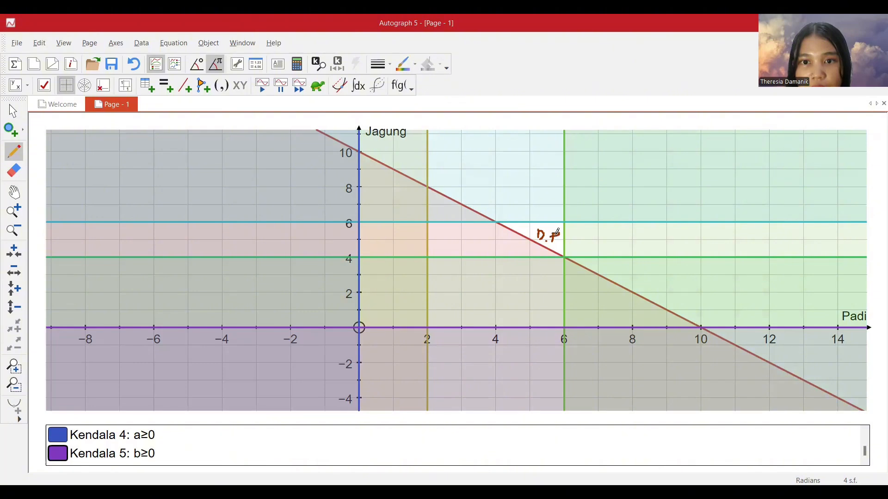
pyautogui.click(13, 113)
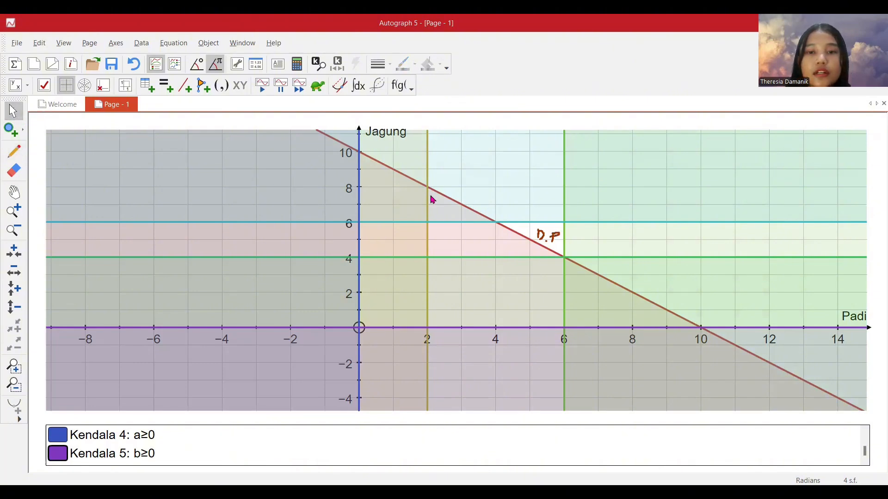
# Examine the D.P region up close, and return to a wider view of the whole graph.
pyautogui.click(18, 212)
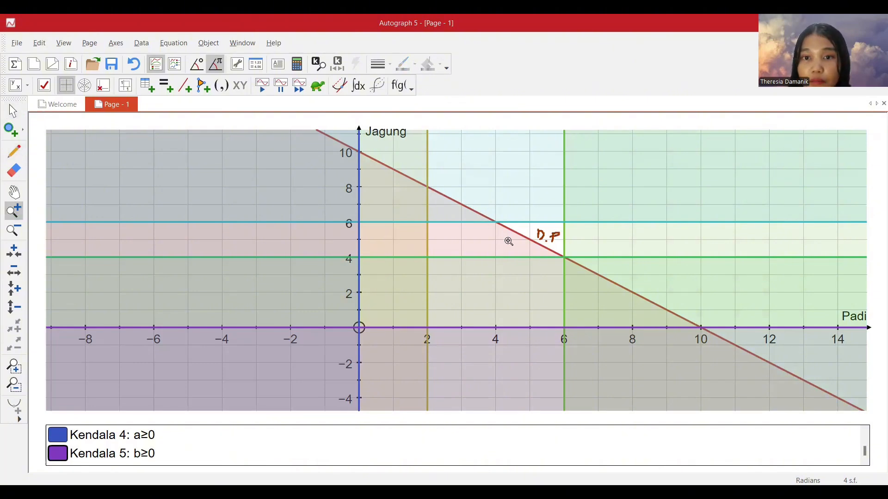
pyautogui.click(551, 221)
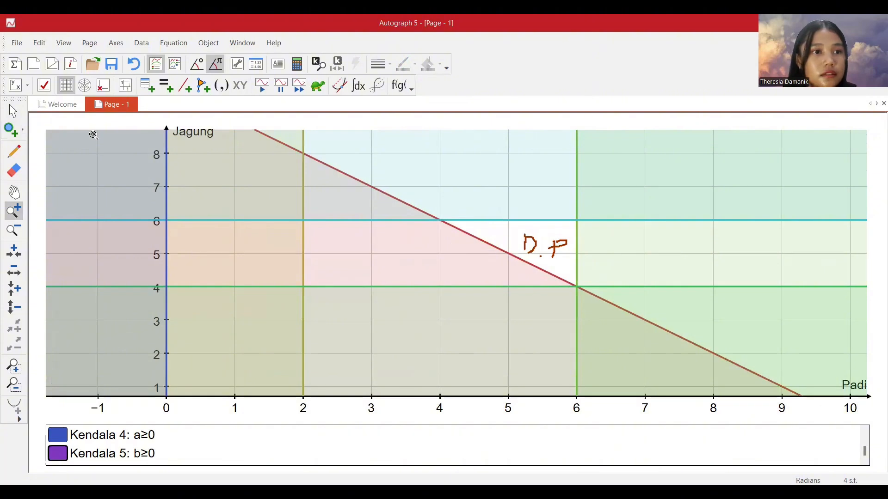
pyautogui.click(12, 111)
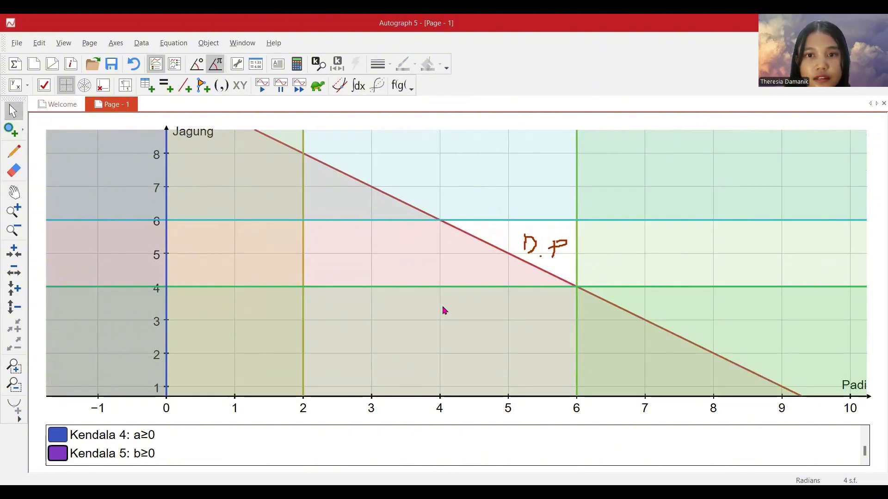
pyautogui.click(14, 230)
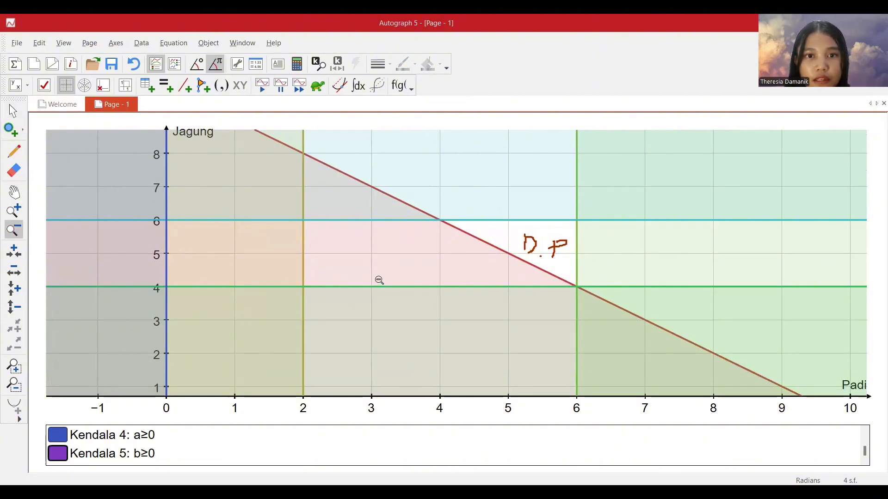
pyautogui.click(367, 279)
pyautogui.click(367, 279)
pyautogui.click(12, 112)
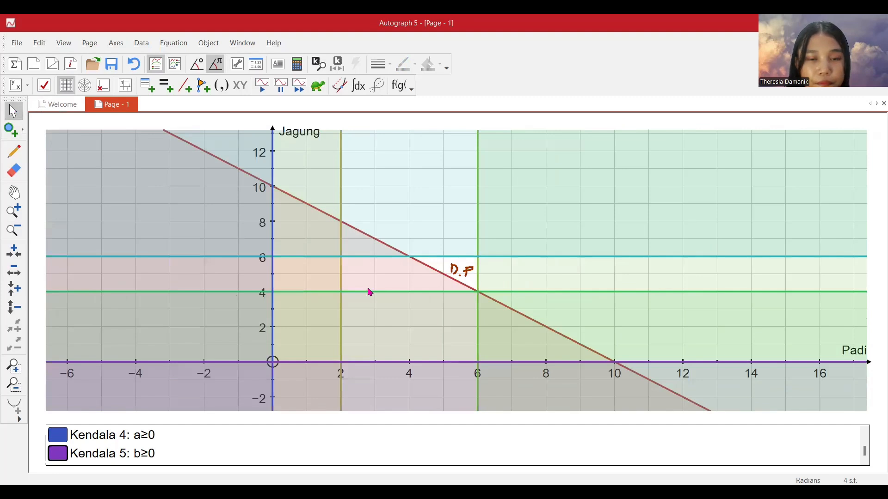
# Mark the intersection point of the b≤6 and a+b≥10 boundary lines using Solve f(x)=g(x).
pyautogui.click(401, 255)
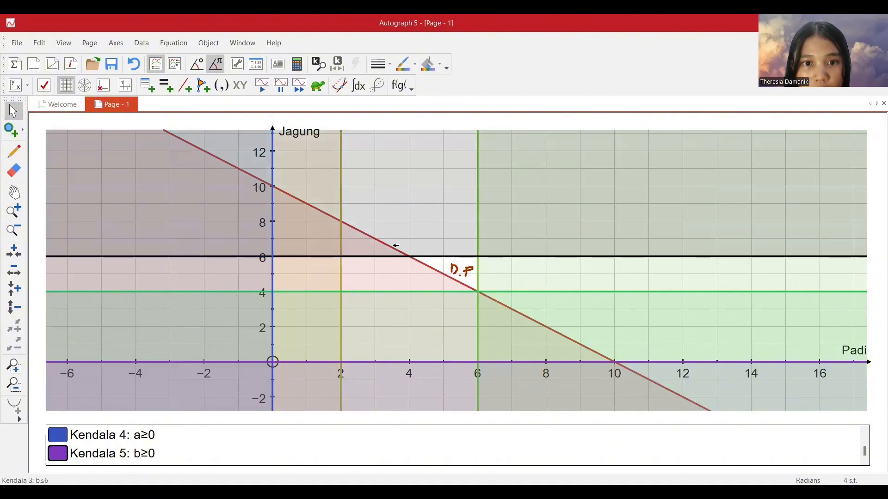
pyautogui.click(396, 247)
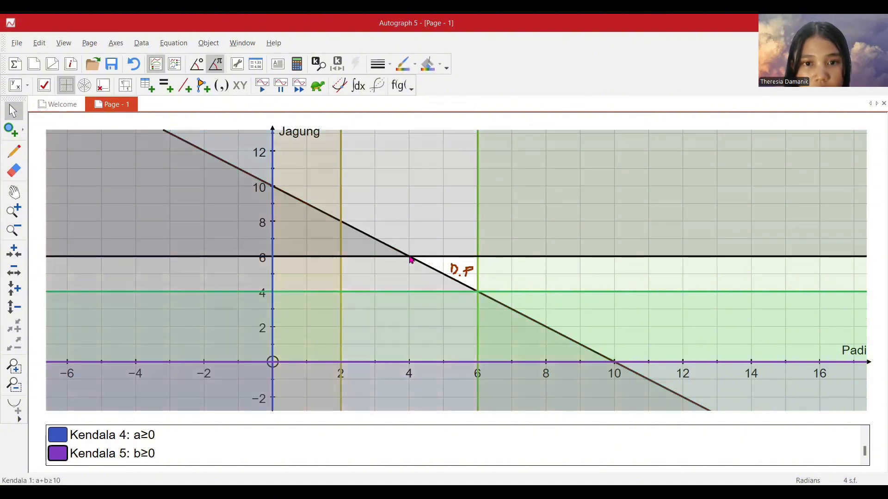
pyautogui.rightClick(412, 255)
pyautogui.moveTo(449, 438)
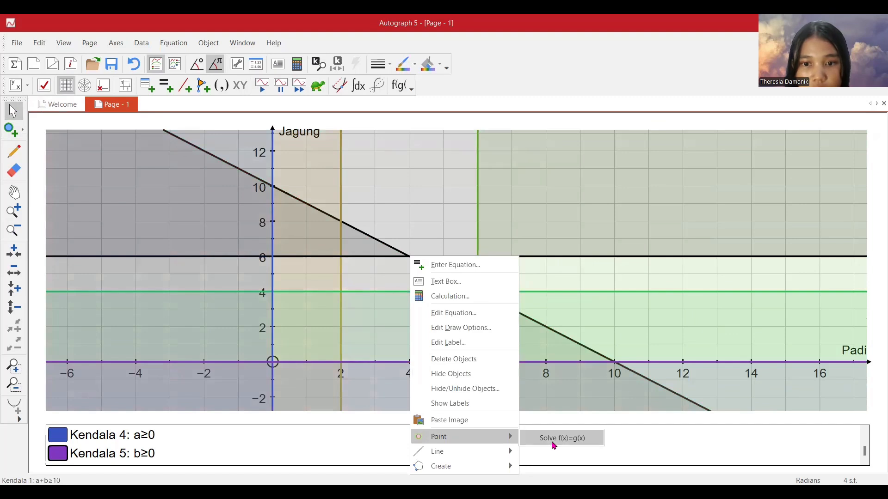
pyautogui.click(556, 440)
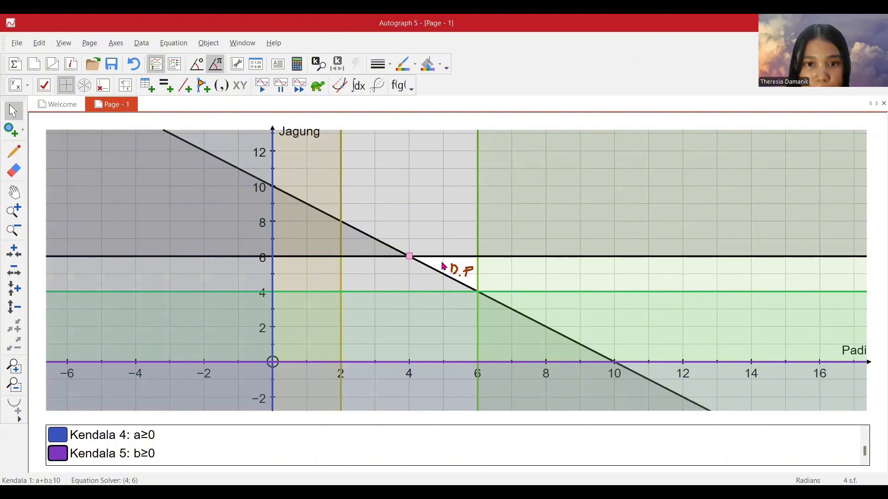
pyautogui.click(495, 274)
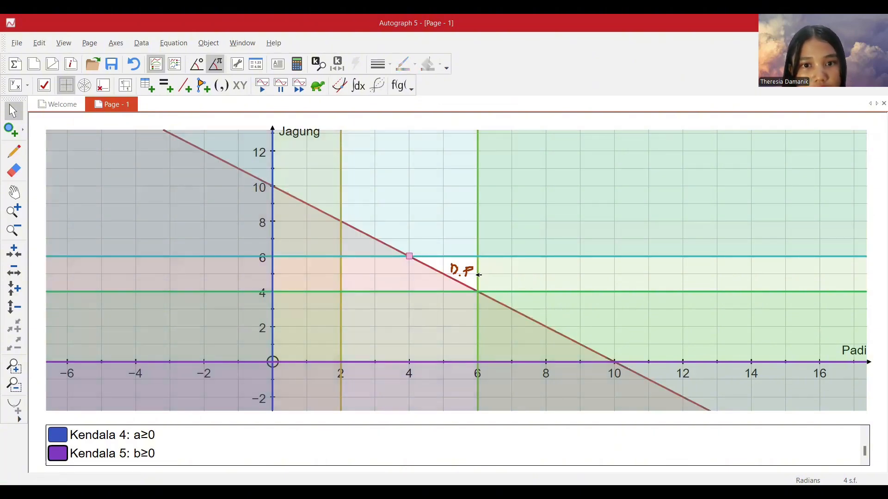
# Mark the intersection point of the a≤6 and b≤6 boundary lines.
pyautogui.click(479, 271)
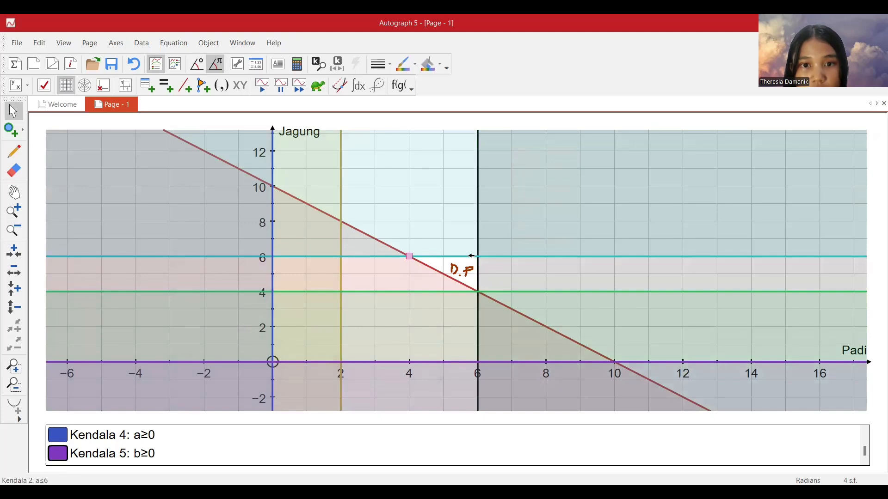
pyautogui.keyDown('shift'); pyautogui.click(472, 256); pyautogui.keyUp('shift')
pyautogui.rightClick(479, 256)
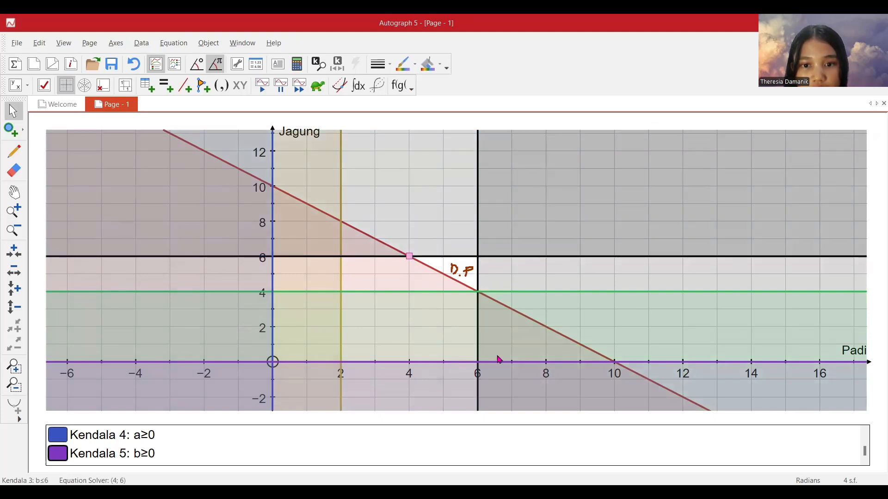
pyautogui.moveTo(502, 440)
pyautogui.click(631, 436)
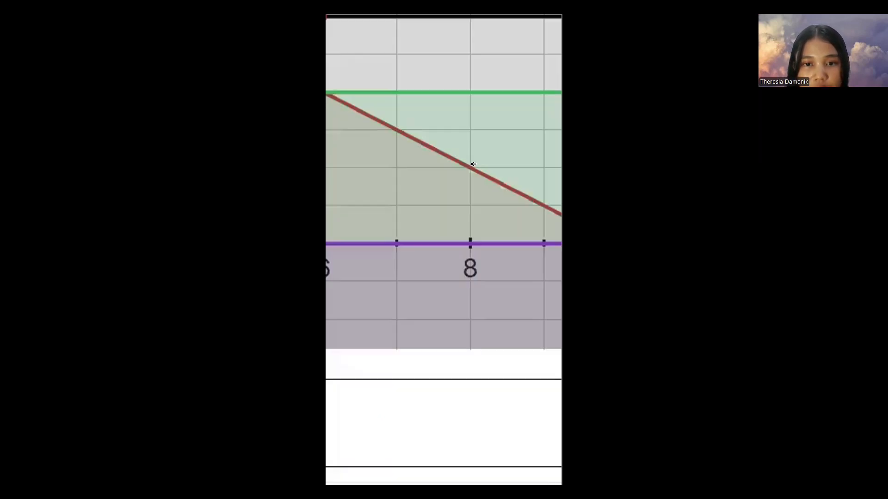
pyautogui.keyDown('shift'); pyautogui.click(481, 292); pyautogui.keyUp('shift')
pyautogui.click(483, 306)
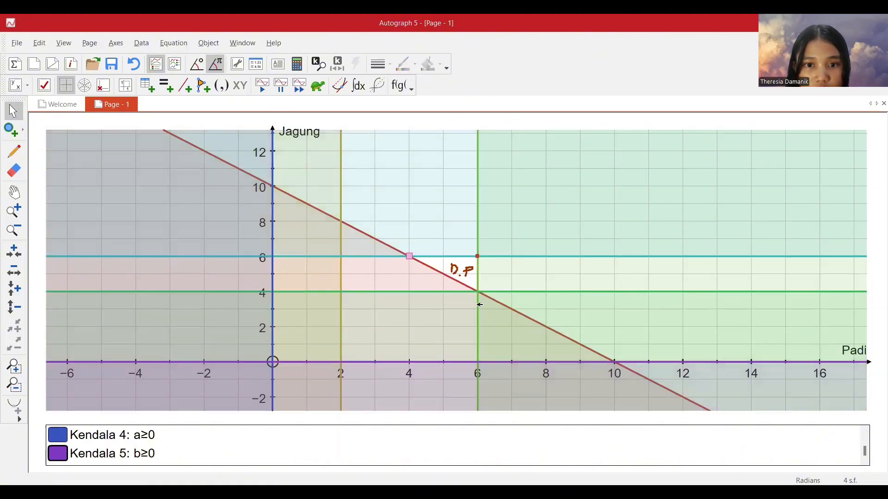
# Mark the intersection point of the a≤6 and 4≤b boundary lines.
pyautogui.click(479, 304)
pyautogui.keyDown('shift'); pyautogui.click(479, 293); pyautogui.keyUp('shift')
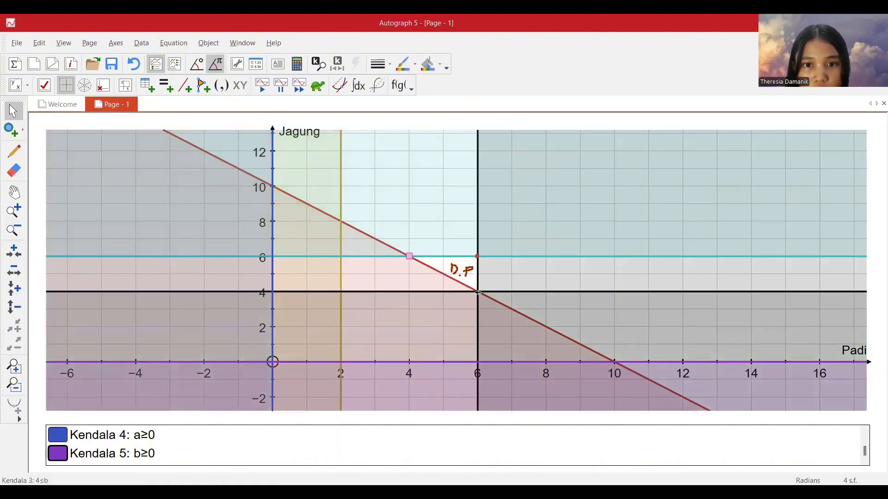
pyautogui.rightClick(478, 293)
pyautogui.moveTo(505, 262)
pyautogui.click(608, 257)
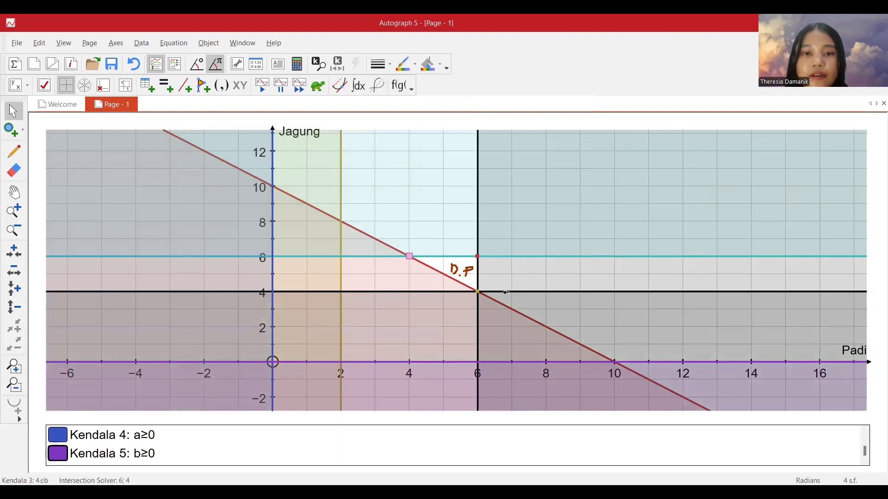
pyautogui.click(419, 269)
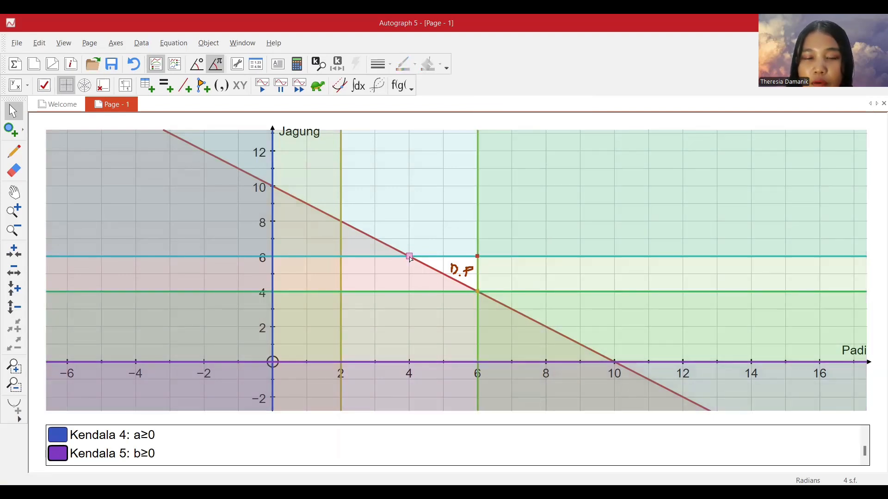
# Label the intersection of the b≤6 and a+b≥10 lines with a text box reading "P 4,6", placed above the point.
pyautogui.click(410, 257)
pyautogui.rightClick(410, 258)
pyautogui.click(436, 279)
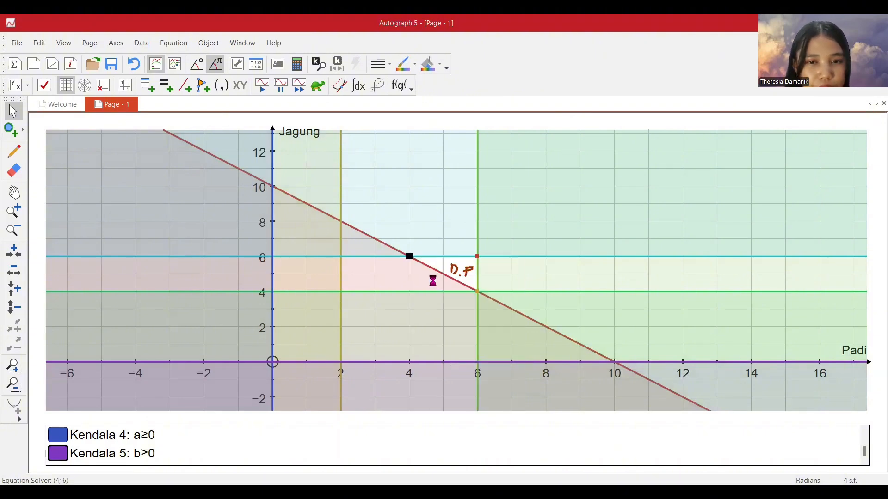
pyautogui.moveTo(63, 86); pyautogui.dragTo(13, 61)
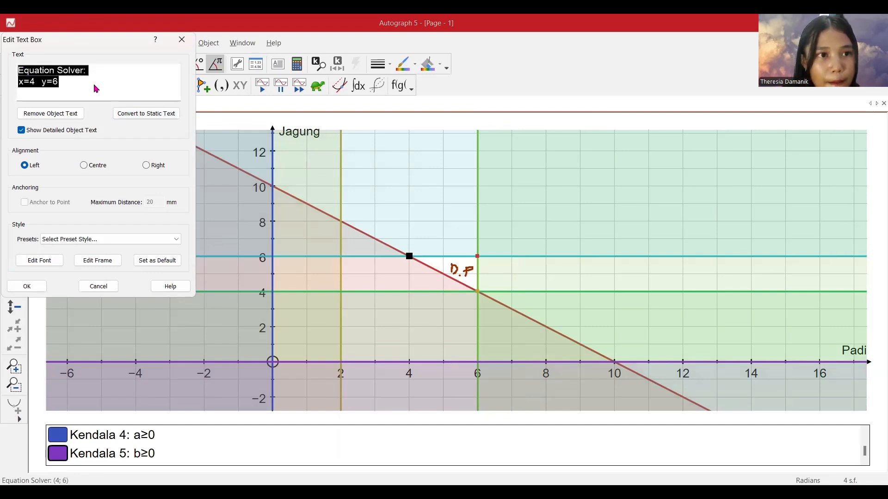
pyautogui.write('Pm 4')
pyautogui.press('BackSpace')
pyautogui.press('BackSpace')
pyautogui.press('BackSpace')
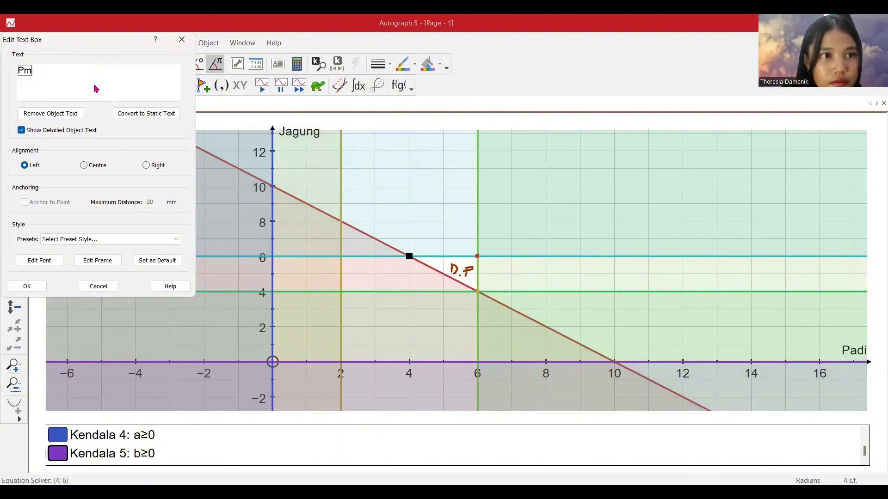
pyautogui.write('4,6')
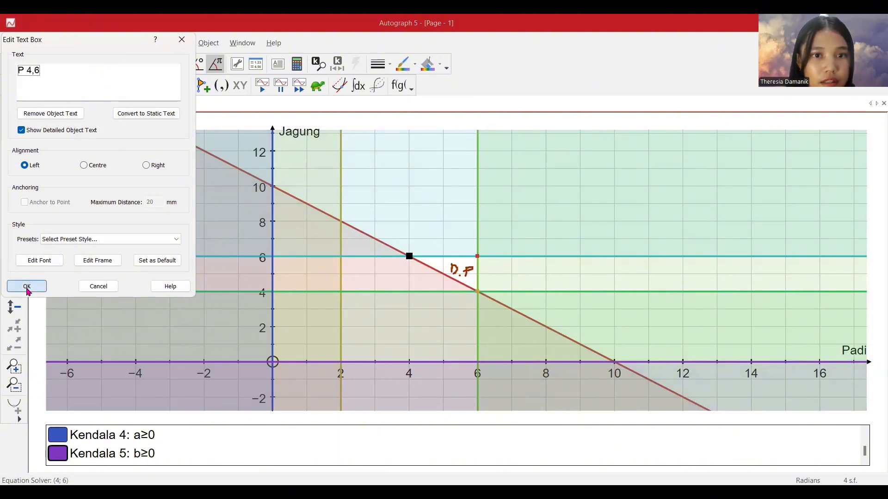
pyautogui.press('Return')
pyautogui.moveTo(408, 240); pyautogui.dragTo(388, 205)
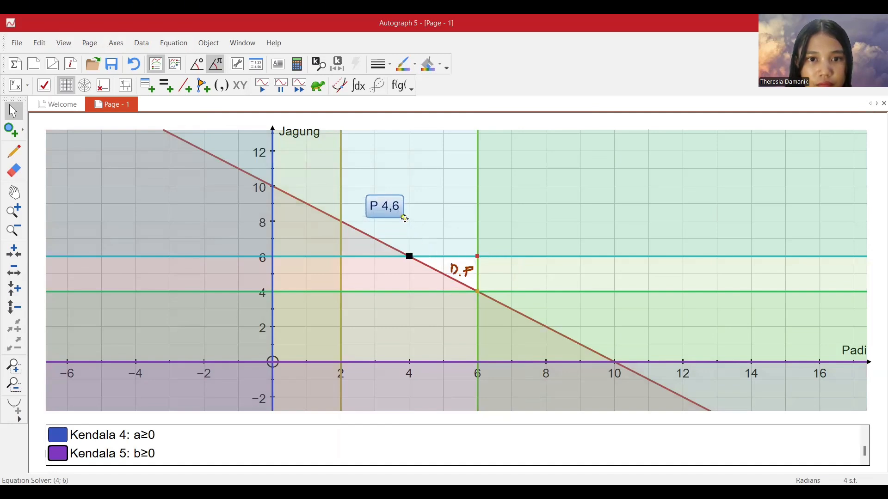
# Label the intersection of the a≤6 and b≤6 lines with a text box reading "Q 6,6", placed above the point.
pyautogui.click(478, 257)
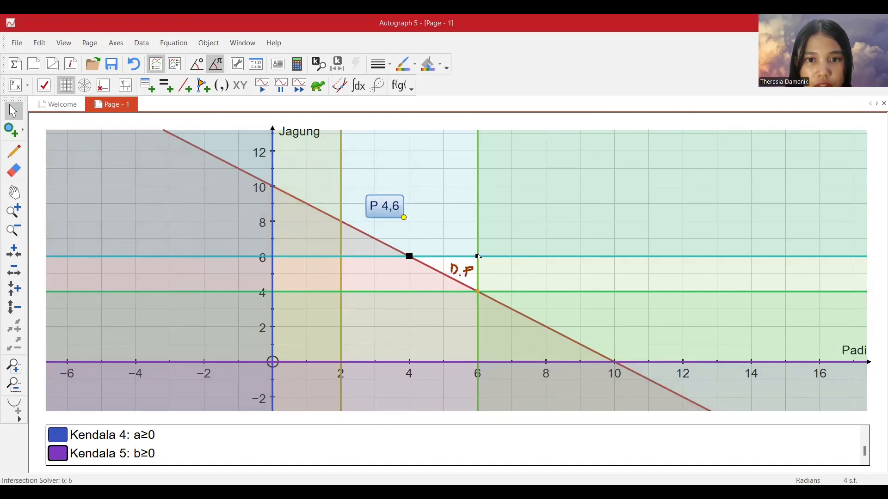
pyautogui.rightClick(478, 257)
pyautogui.click(506, 280)
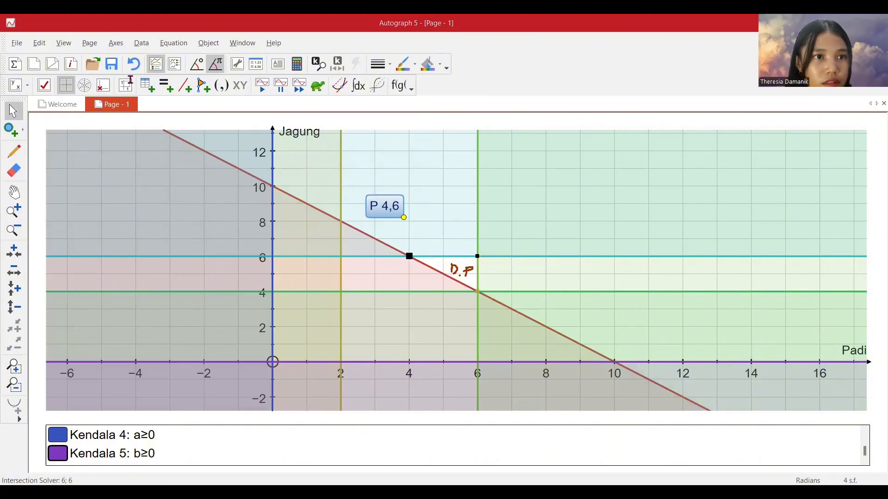
pyautogui.moveTo(126, 75); pyautogui.dragTo(17, 68)
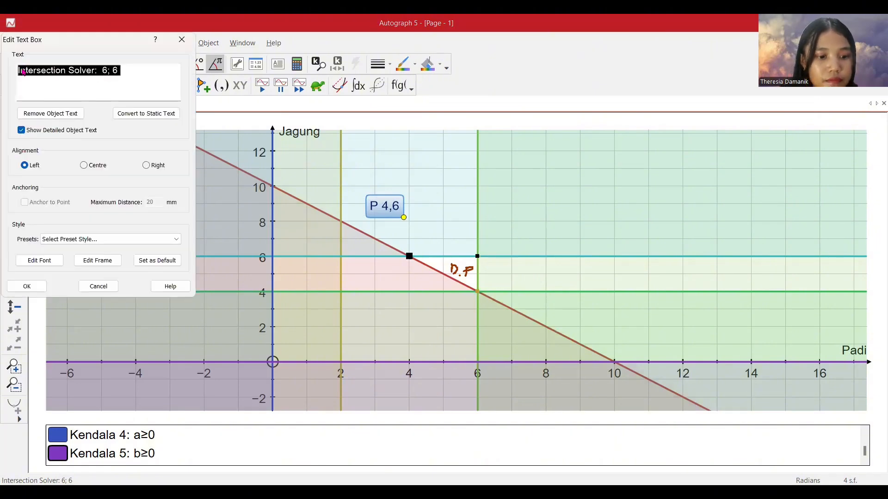
pyautogui.press('BackSpace')
pyautogui.write('Q 6,6')
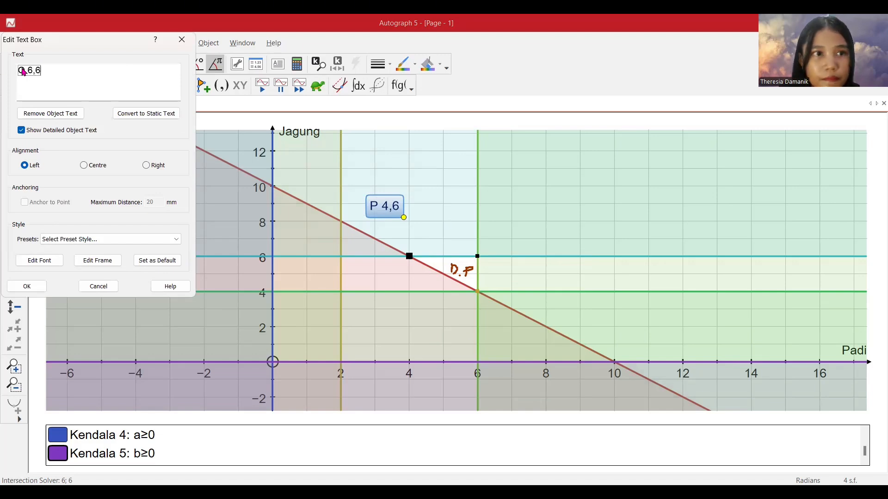
pyautogui.click(28, 287)
pyautogui.moveTo(491, 230); pyautogui.dragTo(502, 214)
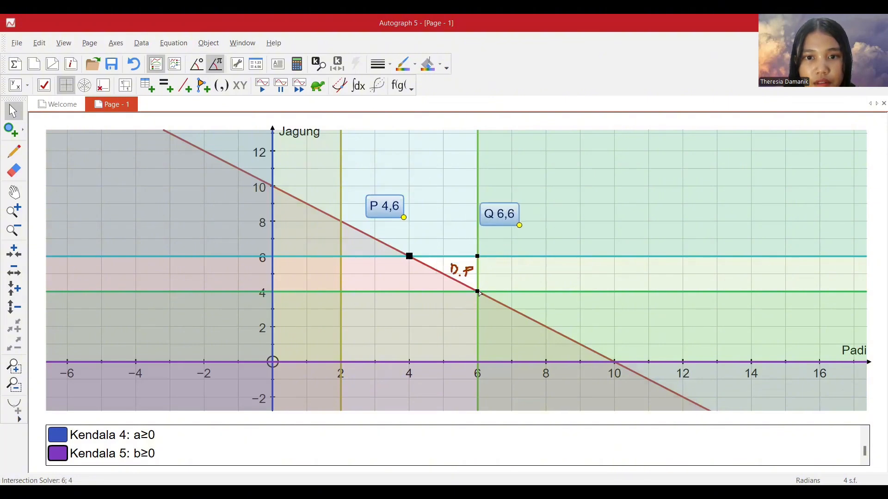
# Label the intersection of the a≤6 and 4≤b lines with a text box reading "R 6,4", placed below and clear of the D.P region.
pyautogui.click(478, 292)
pyautogui.rightClick(478, 290)
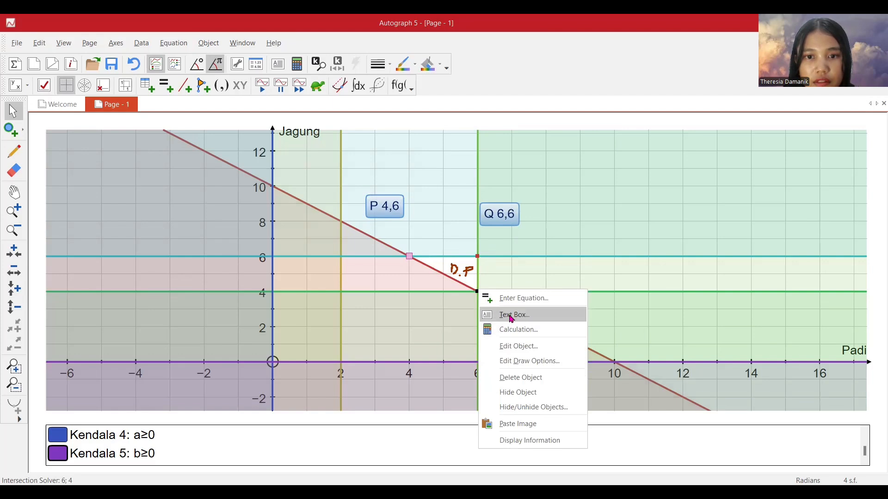
pyautogui.click(508, 313)
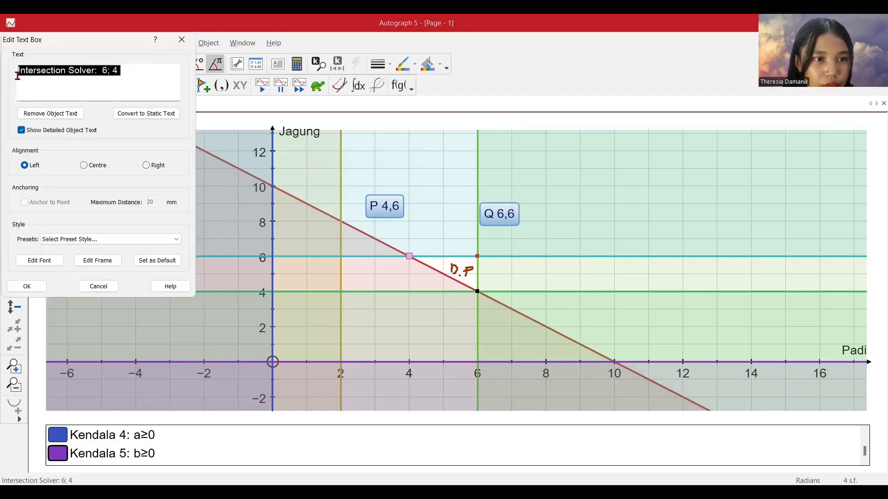
pyautogui.write('R')
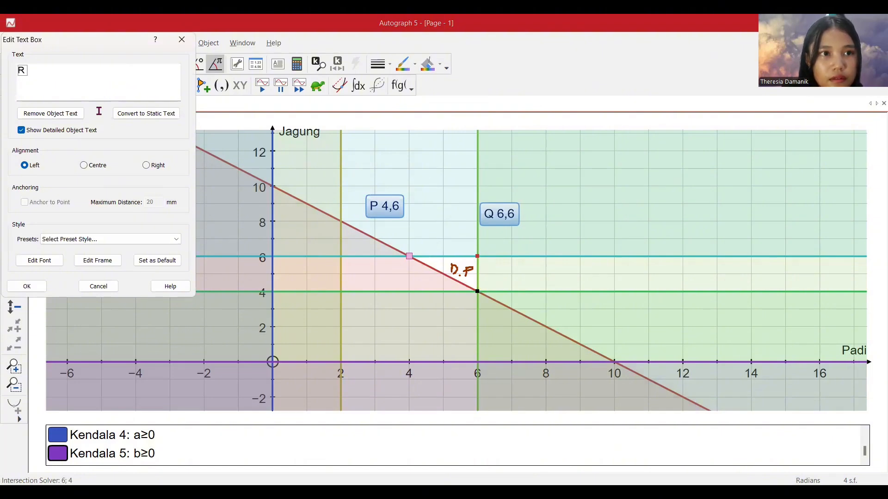
pyautogui.press('BackSpace')
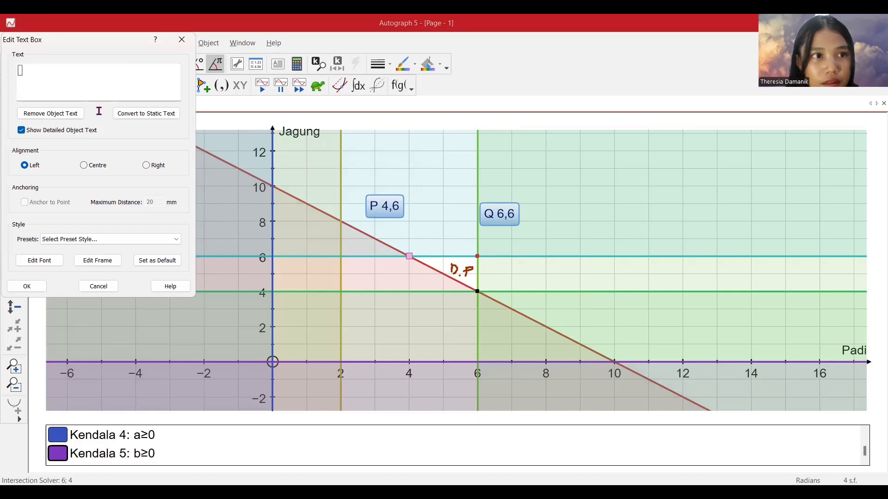
pyautogui.write('R')
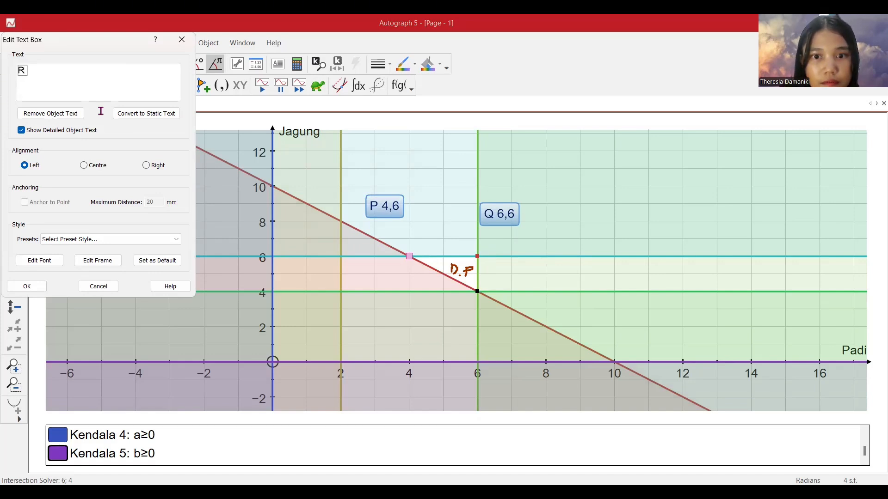
pyautogui.write(' 6,4')
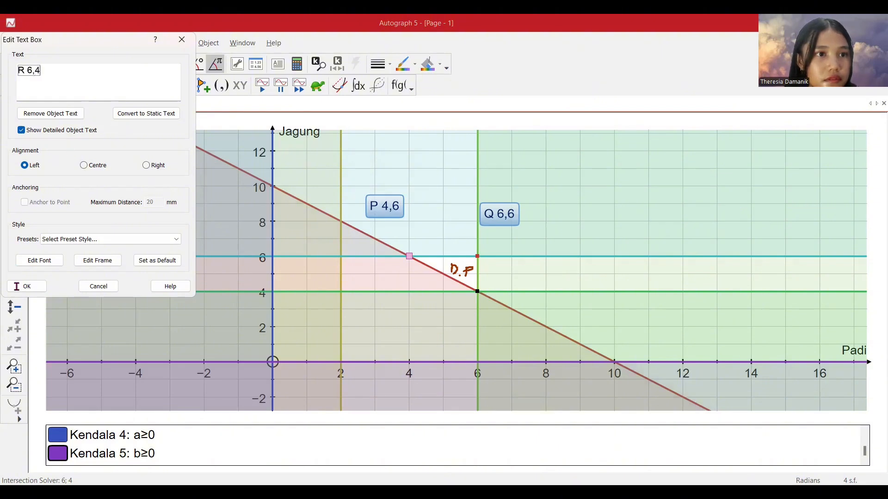
pyautogui.click(38, 286)
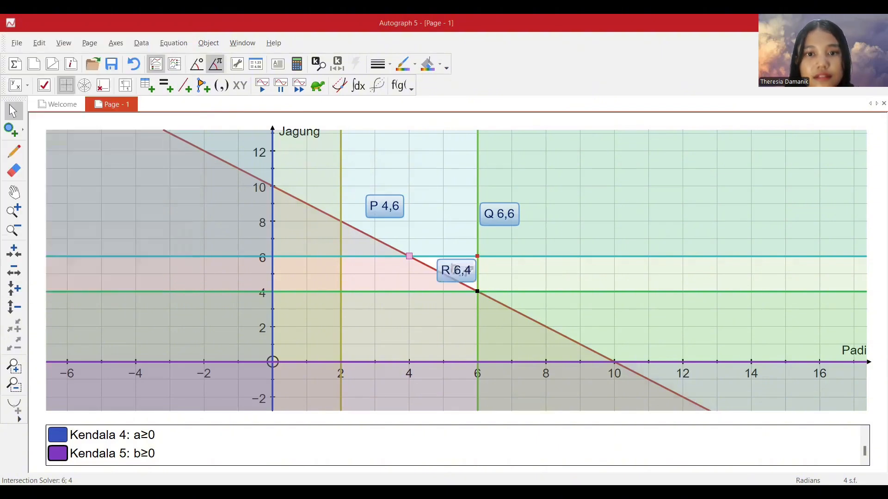
pyautogui.moveTo(466, 275); pyautogui.dragTo(524, 311)
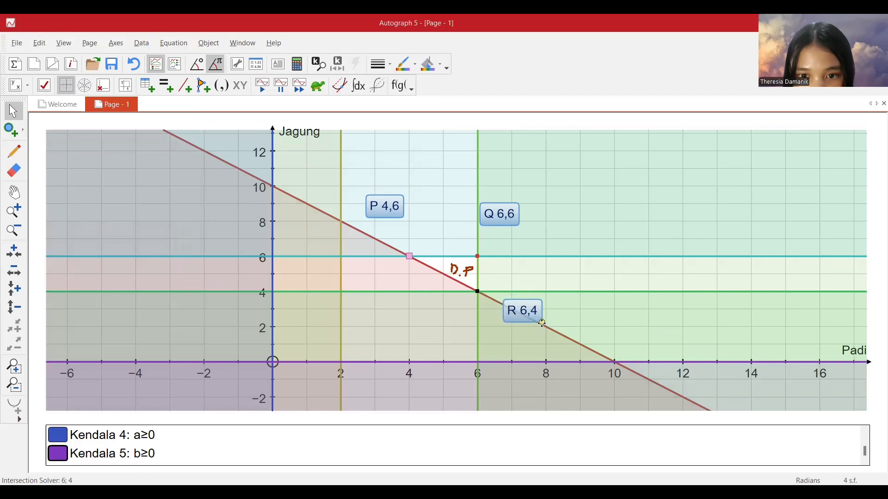
# Attach the pointer of the R 6,4 label to its corner point where the a≤6 and 4≤b lines meet.
pyautogui.click(14, 211)
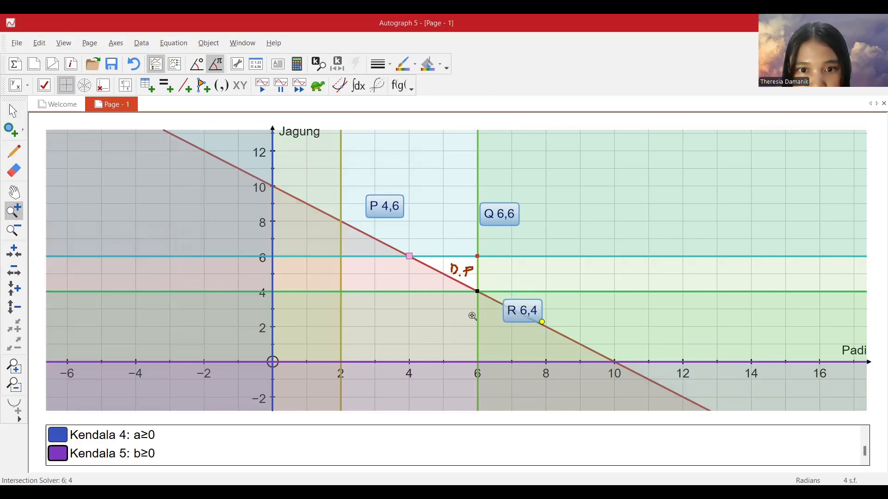
pyautogui.click(472, 313)
pyautogui.click(12, 111)
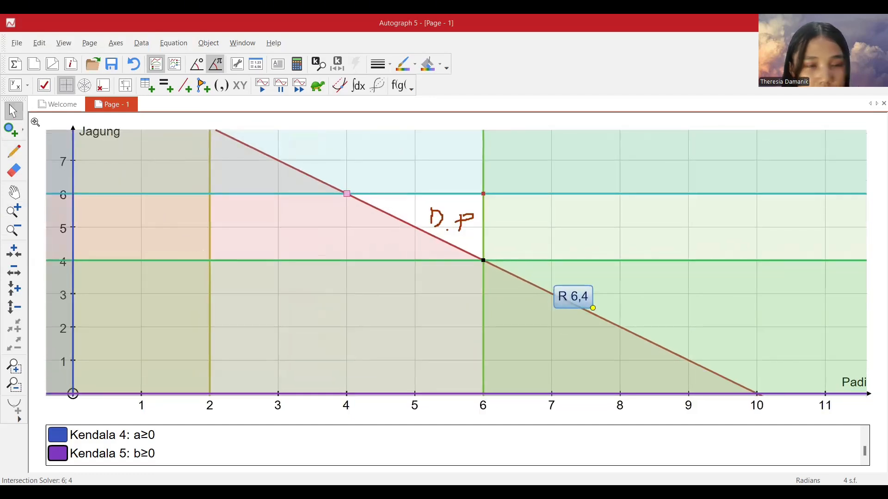
pyautogui.moveTo(591, 308); pyautogui.dragTo(483, 260)
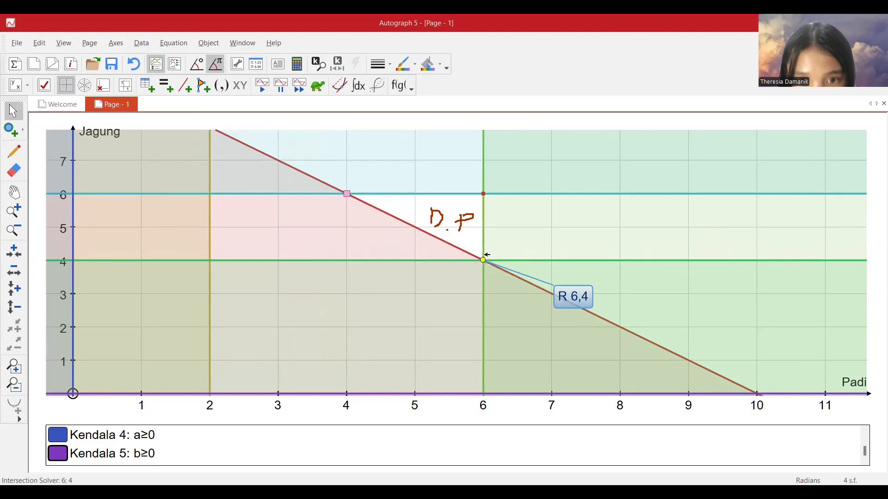
# Attach the pointers of the Q 6,6 and P 4,6 labels to their corner points on the b≤6 line.
pyautogui.click(14, 193)
pyautogui.moveTo(381, 234); pyautogui.dragTo(353, 315)
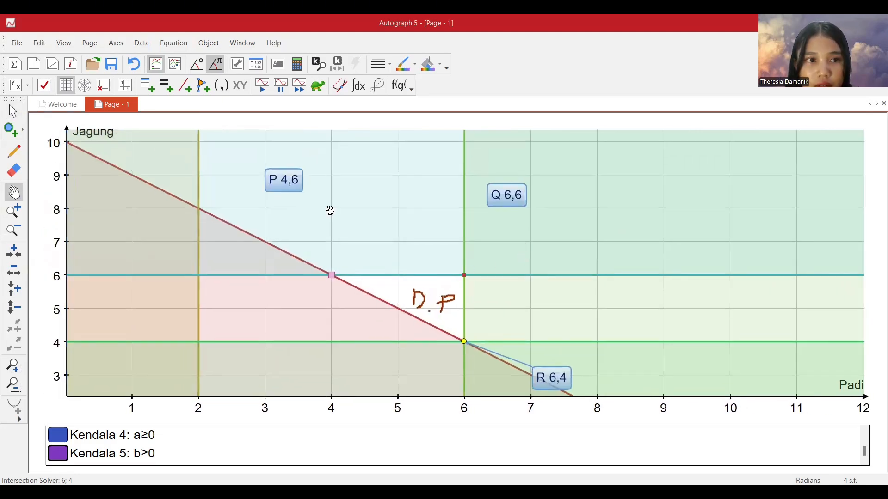
pyautogui.click(13, 110)
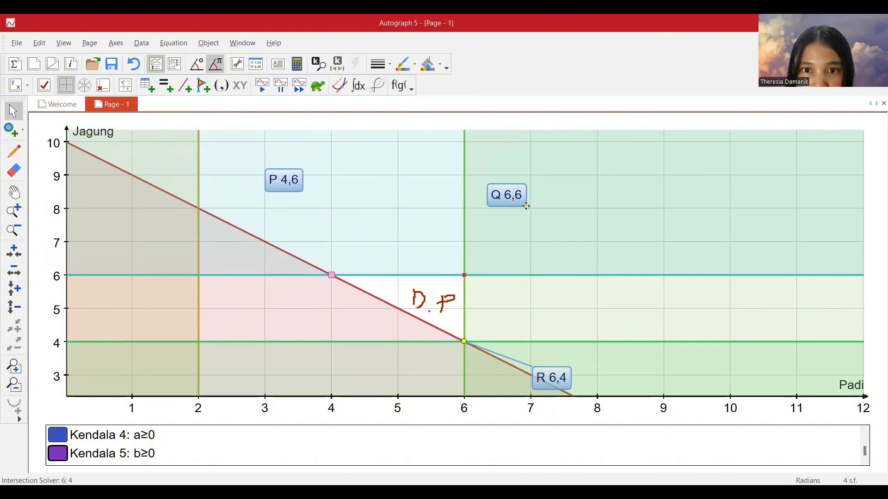
pyautogui.moveTo(527, 208); pyautogui.dragTo(465, 275)
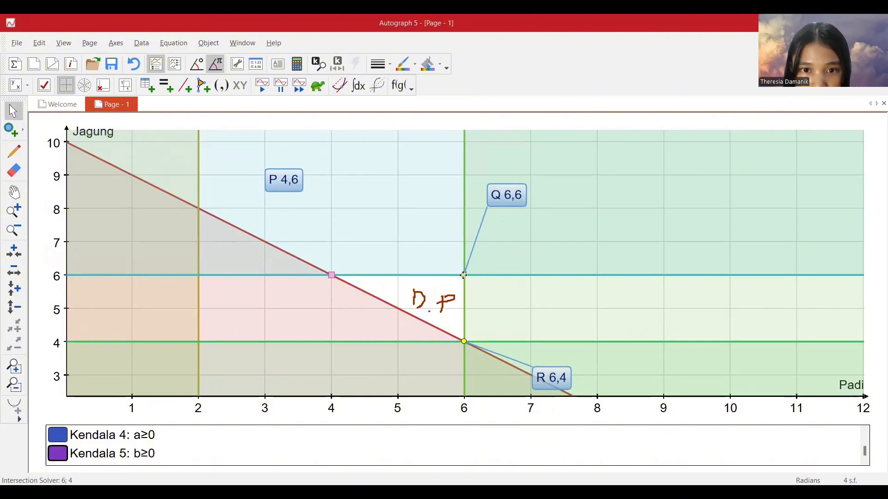
pyautogui.moveTo(304, 192); pyautogui.dragTo(332, 275)
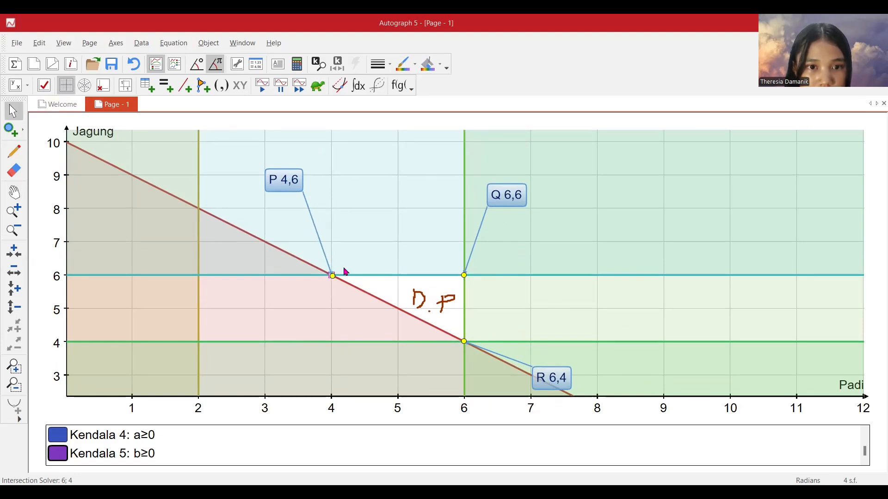
pyautogui.click(334, 276)
pyautogui.click(333, 292)
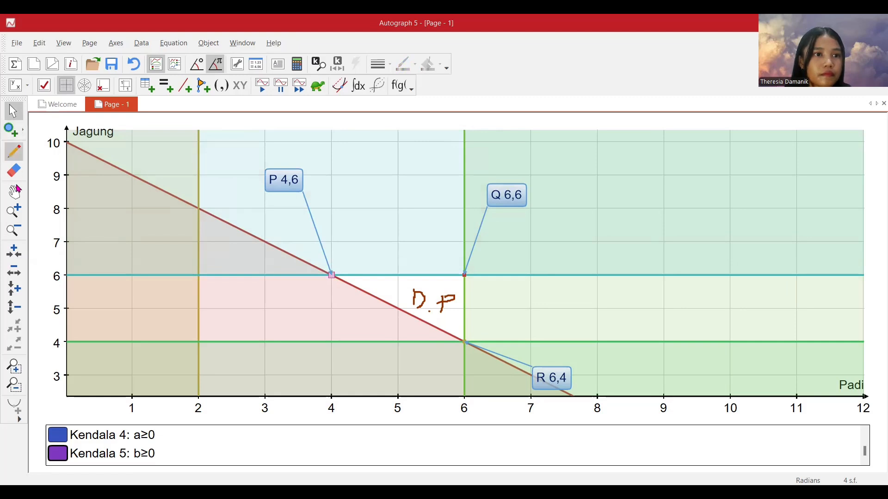
# Start a new equation and name it "Fungsi Tujuan".
pyautogui.click(14, 230)
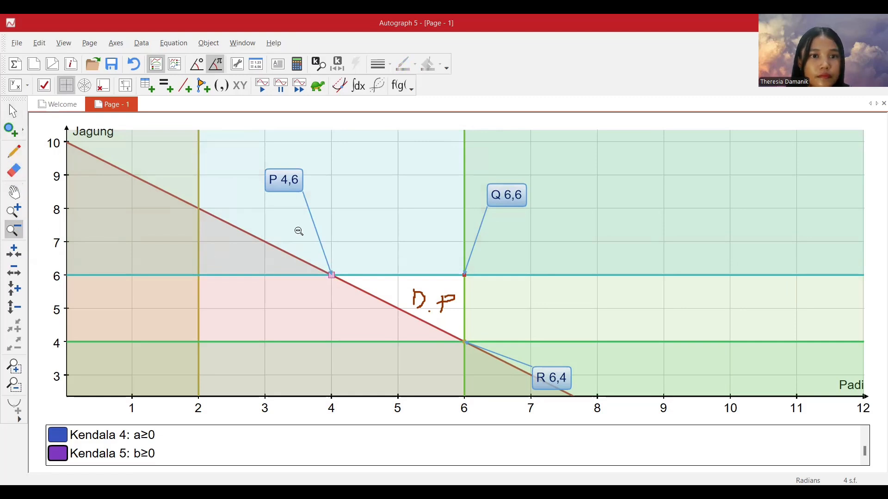
pyautogui.click(363, 237)
pyautogui.click(13, 115)
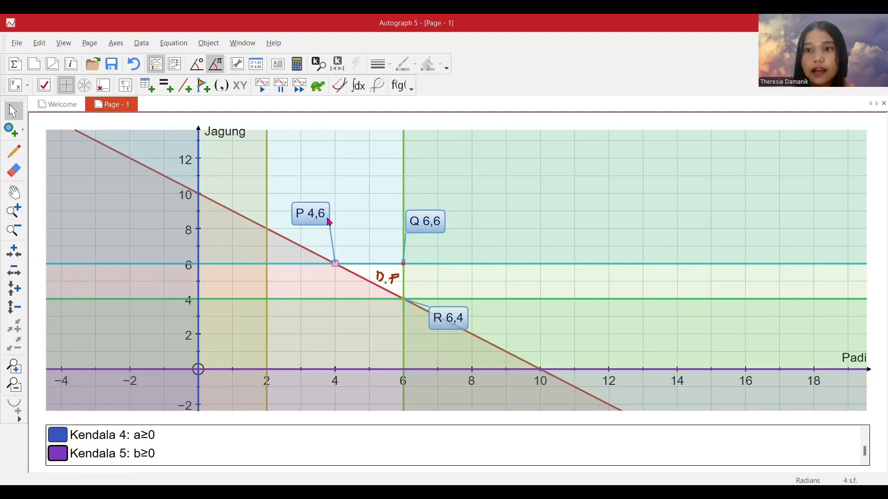
pyautogui.click(169, 90)
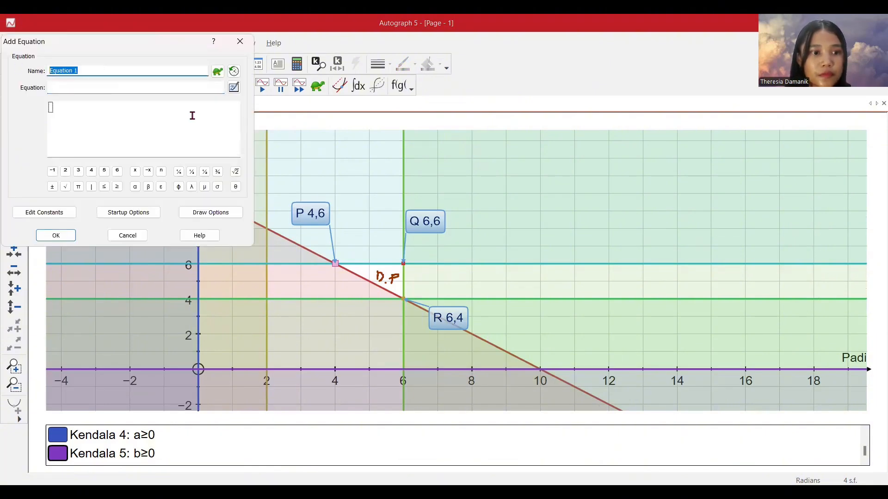
pyautogui.write('Fungsi ')
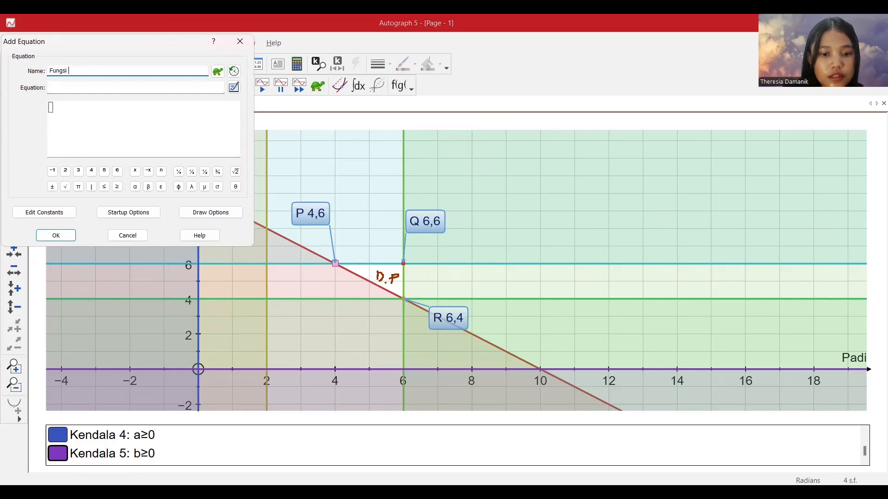
pyautogui.write('Tujuan')
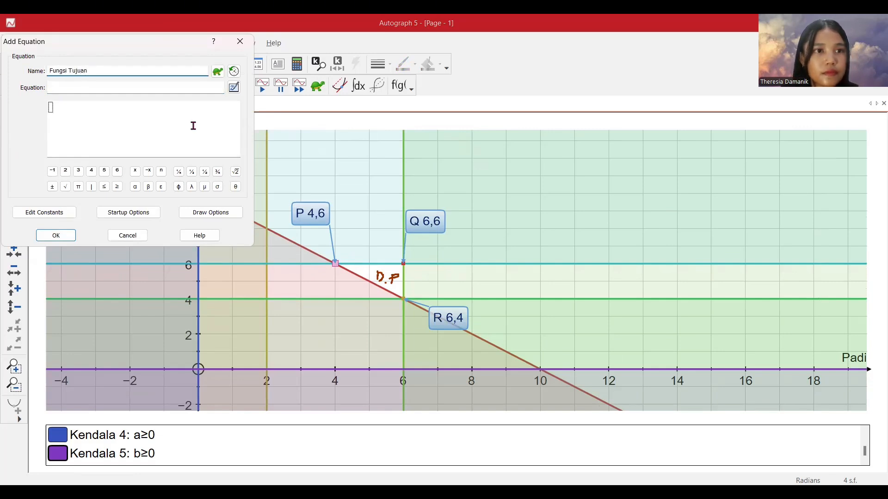
# Enter the objective function z= 400000a+200000b and add it to the graph.
pyautogui.click(174, 89)
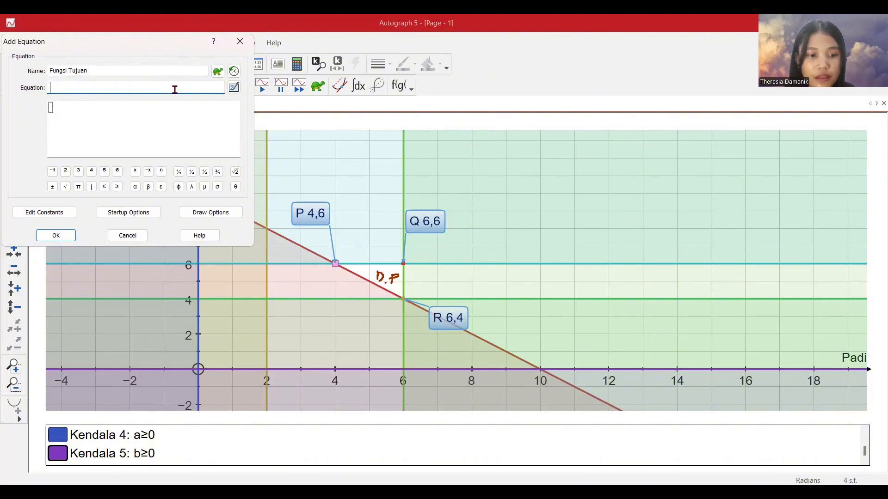
pyautogui.write('z=')
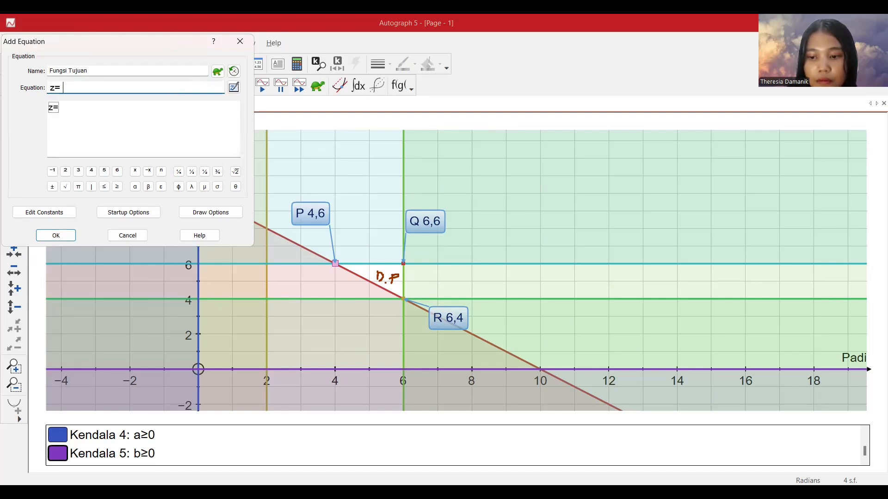
pyautogui.write(' 4000')
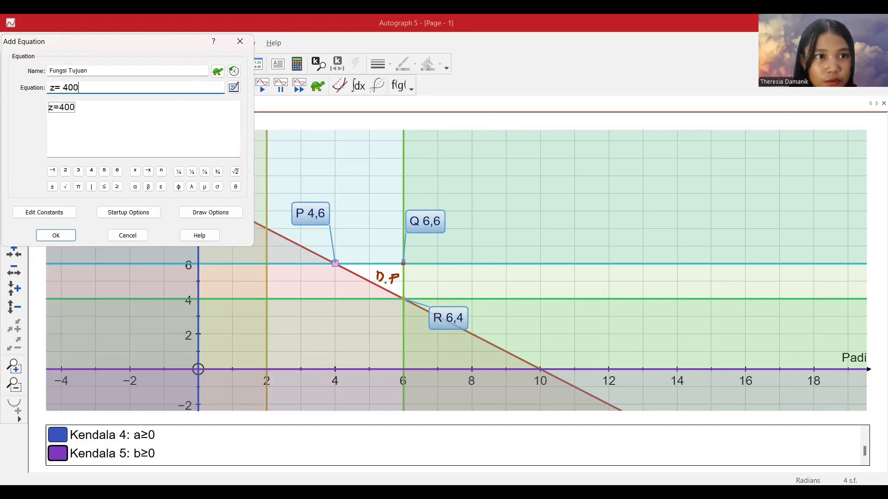
pyautogui.write('000a')
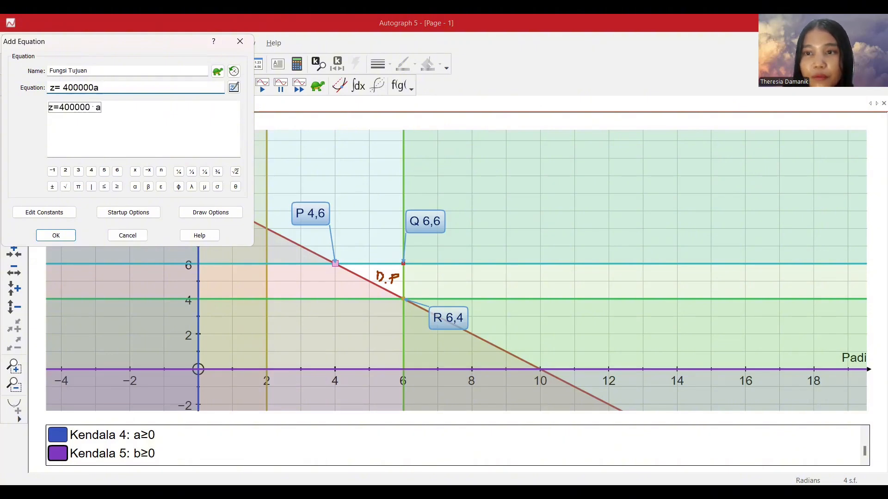
pyautogui.write('+')
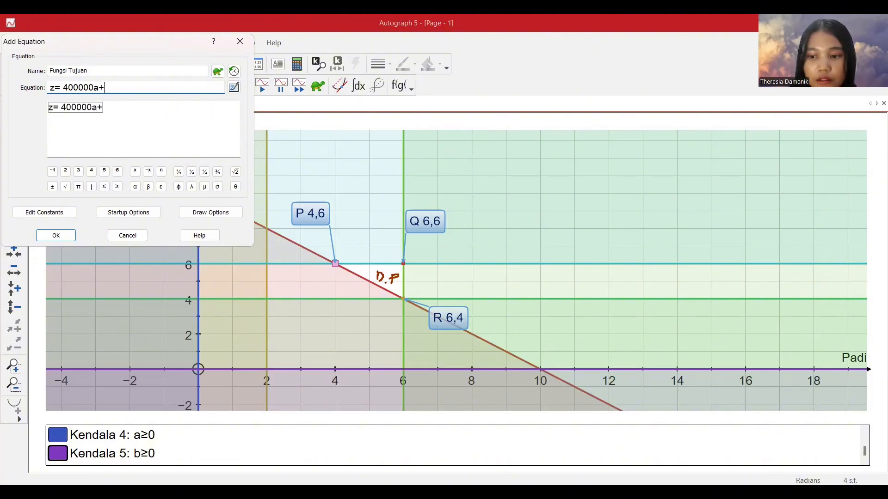
pyautogui.write('200000')
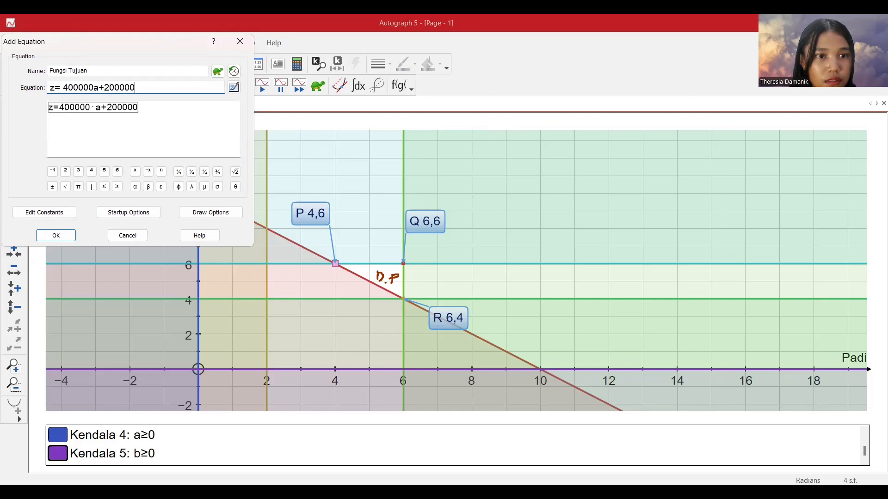
pyautogui.write('b')
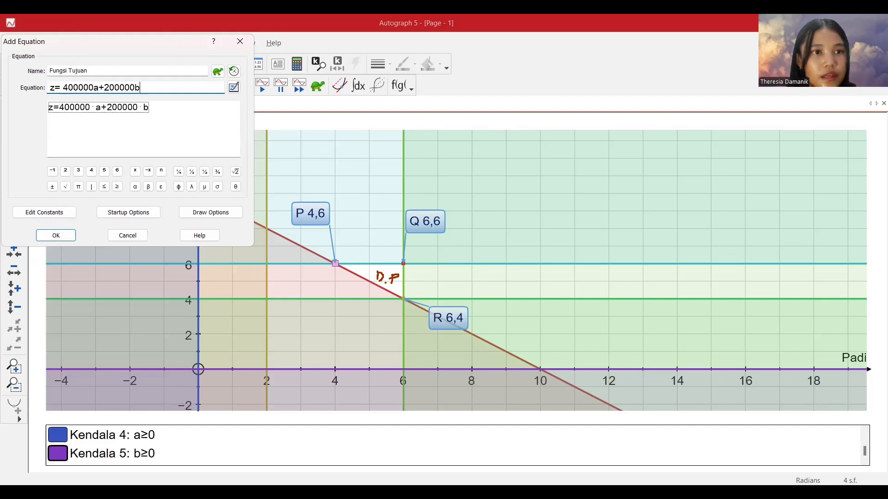
pyautogui.click(60, 236)
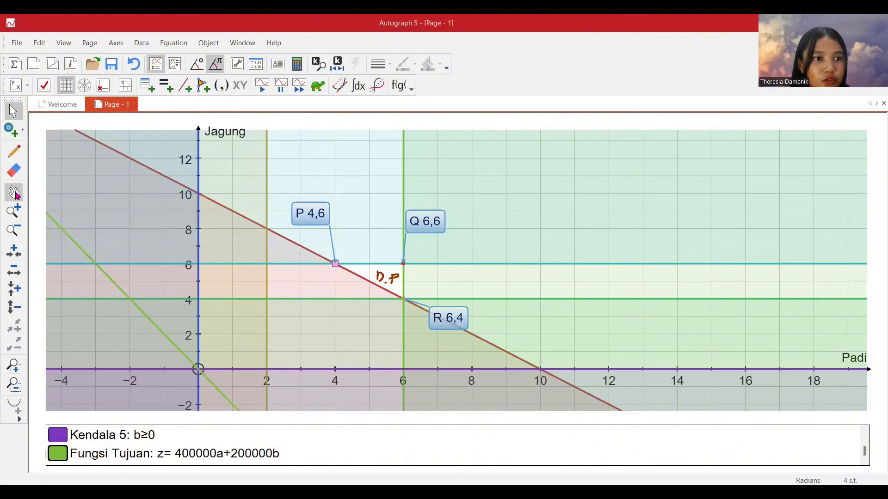
# Open the constant controller for z and set its value to 0 with a step of 100000.
pyautogui.moveTo(257, 311); pyautogui.dragTo(303, 268)
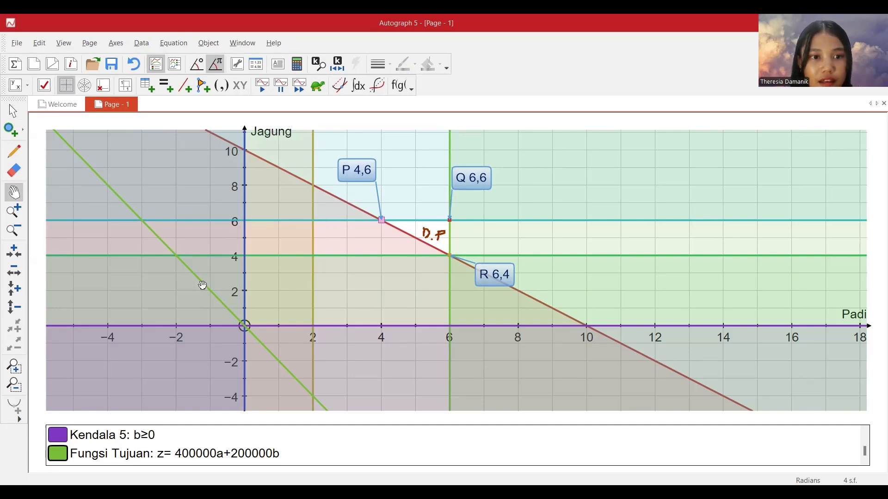
pyautogui.click(13, 111)
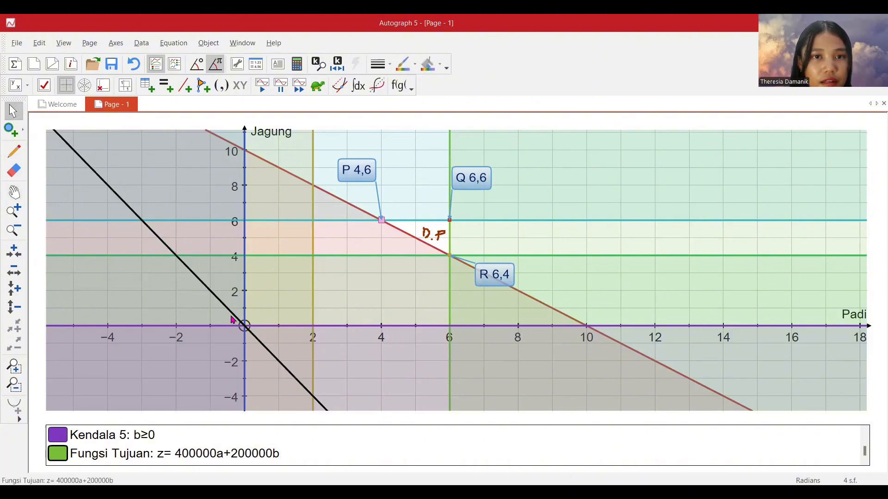
pyautogui.click(337, 69)
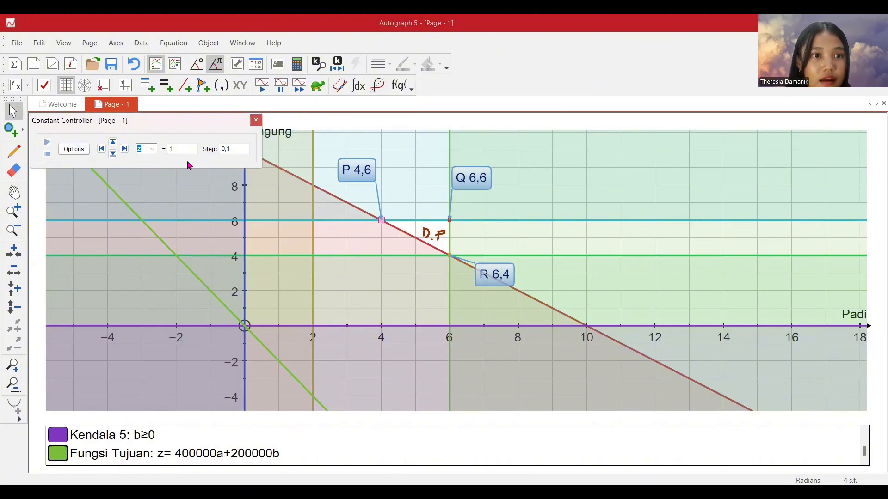
pyautogui.doubleClick(176, 149)
pyautogui.write('0')
pyautogui.doubleClick(231, 148)
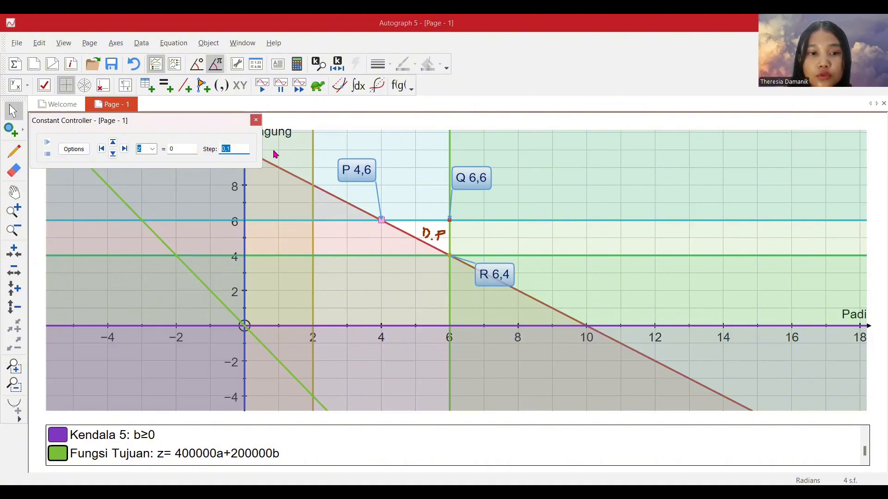
pyautogui.write('100')
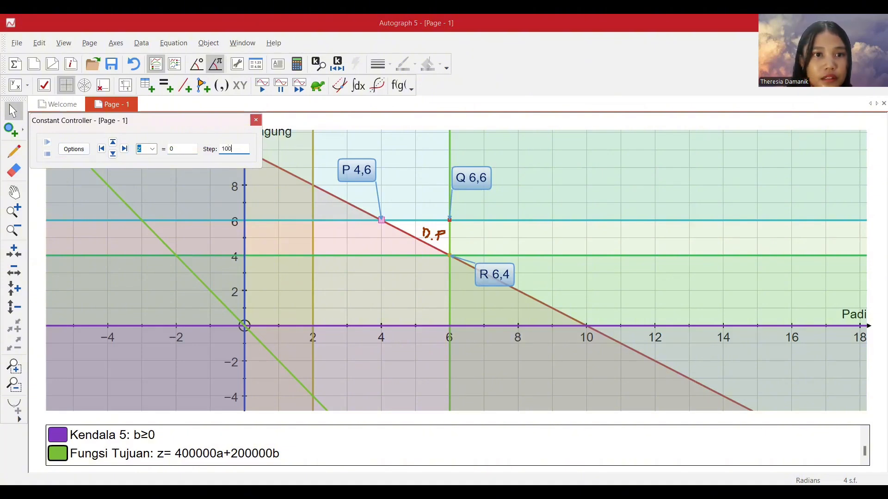
pyautogui.write('00')
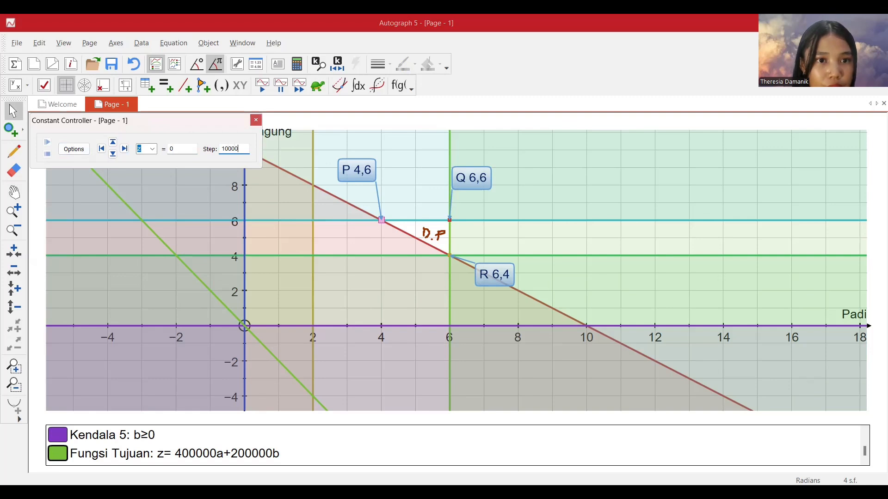
pyautogui.write('0')
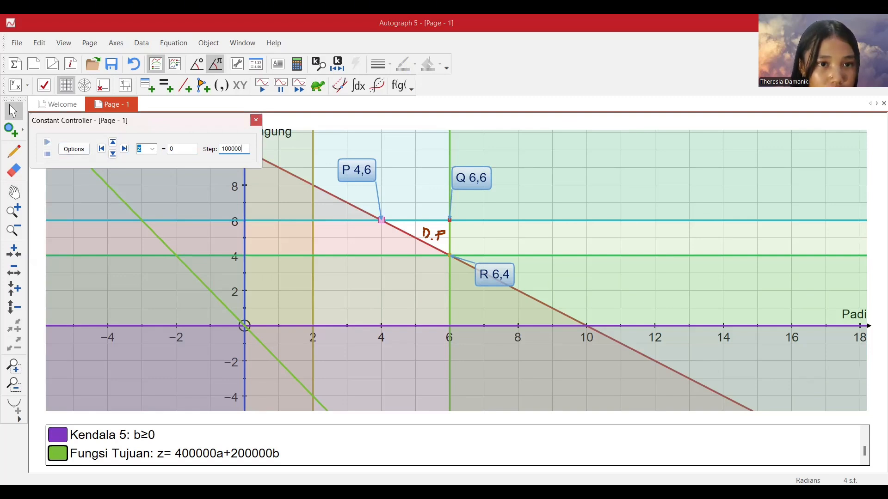
# Raise z to 1200000 in steps of 100000, shifting the objective line towards the feasible region.
pyautogui.click(113, 142)
pyautogui.click(113, 142)
pyautogui.click(112, 142)
pyautogui.click(113, 142)
pyautogui.click(113, 141)
pyautogui.click(113, 142)
pyautogui.click(113, 142)
pyautogui.click(113, 142)
pyautogui.click(112, 142)
pyautogui.click(113, 141)
pyautogui.click(112, 142)
pyautogui.click(112, 141)
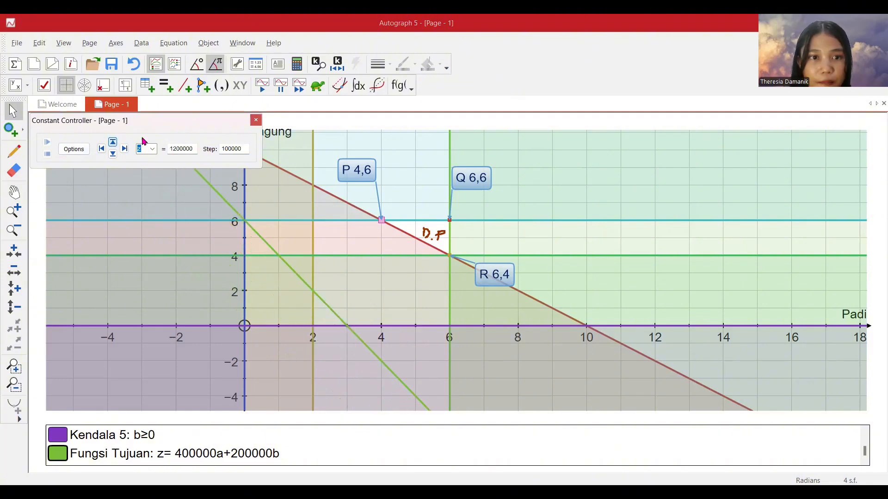
# Reduce the step for z to 1000 and raise z to 1212000.
pyautogui.click(242, 149)
pyautogui.press('BackSpace')
pyautogui.click(113, 143)
pyautogui.click(114, 142)
pyautogui.click(114, 142)
pyautogui.click(114, 143)
pyautogui.click(114, 142)
pyautogui.click(115, 143)
# Set the step back to 100000 and raise z to 2812000, bringing the objective line to corner P.
pyautogui.click(239, 150)
pyautogui.write('00')
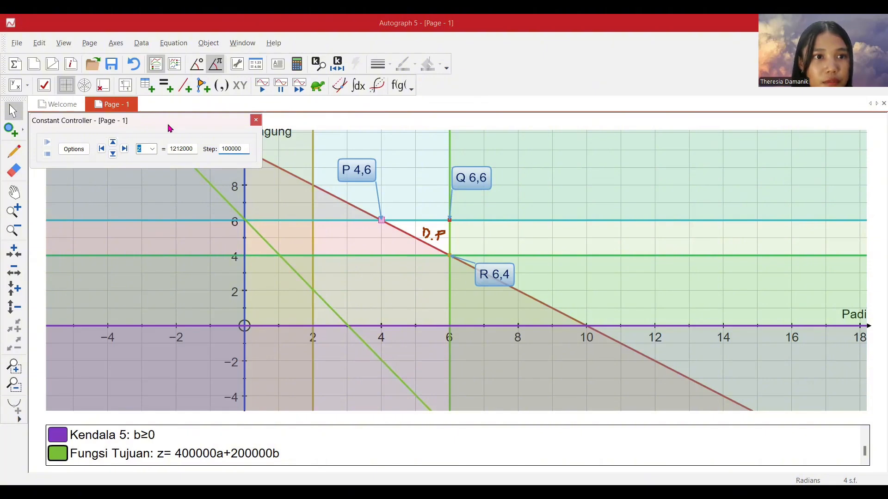
pyautogui.click(113, 143)
pyautogui.click(113, 143)
pyautogui.click(114, 143)
pyautogui.click(113, 143)
pyautogui.click(113, 143)
pyautogui.click(114, 143)
pyautogui.click(114, 143)
pyautogui.click(114, 143)
pyautogui.click(115, 143)
pyautogui.click(114, 143)
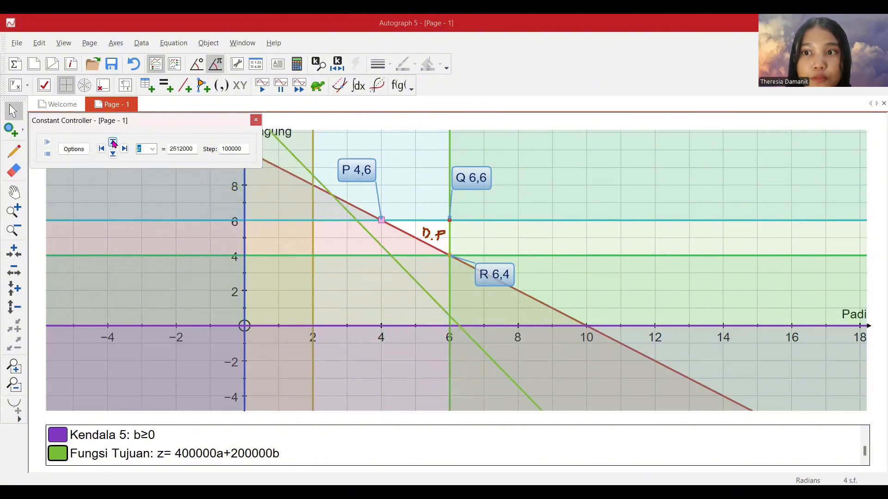
pyautogui.click(114, 143)
pyautogui.click(114, 143)
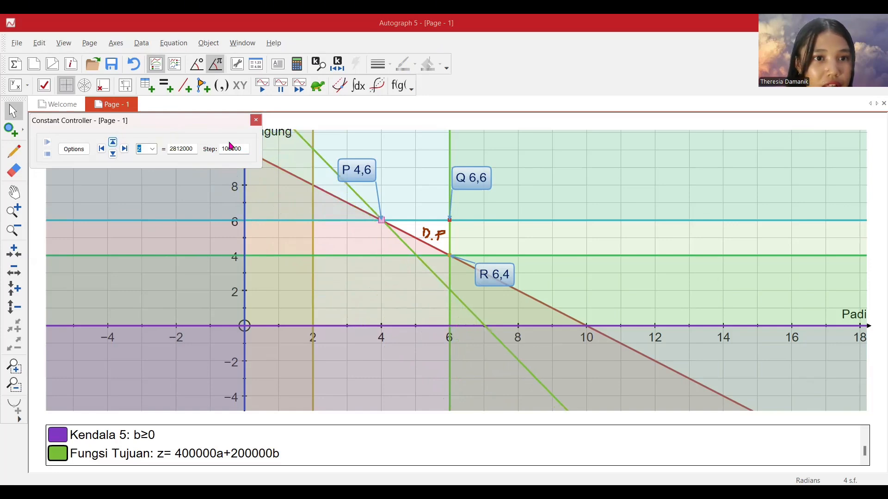
# Lower z by 100000, then fine-tune it to 2800000 in steps of 1000 so the objective line passes through corner P.
pyautogui.click(115, 153)
pyautogui.moveTo(241, 151); pyautogui.dragTo(234, 151)
pyautogui.press('BackSpace')
pyautogui.click(115, 145)
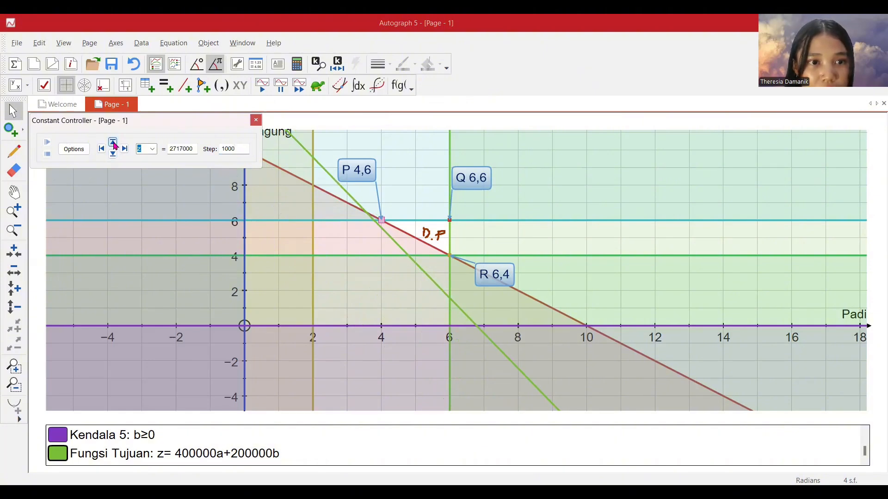
pyautogui.click(114, 143)
pyautogui.click(114, 144)
pyautogui.click(114, 143)
pyautogui.click(114, 142)
pyautogui.click(114, 143)
pyautogui.click(115, 143)
pyautogui.click(114, 142)
pyautogui.click(114, 142)
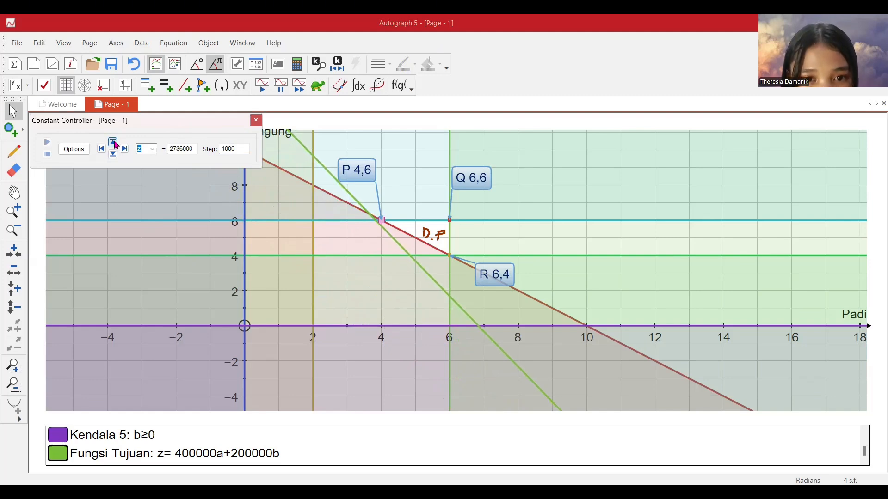
pyautogui.click(116, 146)
pyautogui.click(117, 145)
pyautogui.click(117, 145)
pyautogui.click(117, 144)
pyautogui.click(117, 145)
pyautogui.click(117, 145)
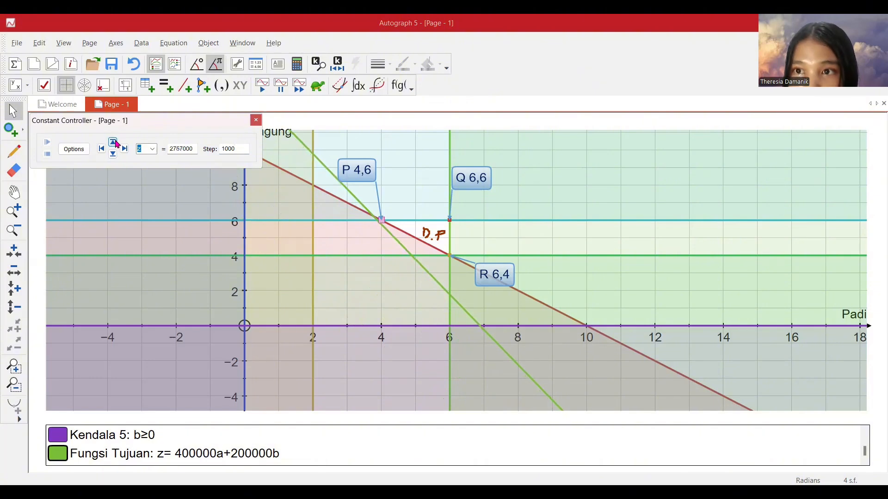
pyautogui.click(117, 145)
pyautogui.click(117, 144)
pyautogui.click(116, 145)
pyautogui.click(116, 144)
pyautogui.click(116, 144)
pyautogui.click(116, 144)
pyautogui.click(117, 145)
pyautogui.click(116, 144)
pyautogui.click(116, 144)
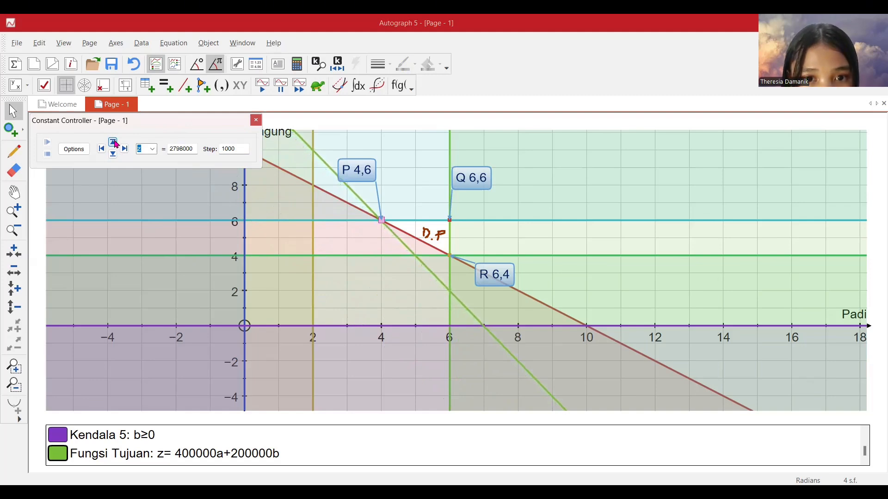
pyautogui.click(113, 155)
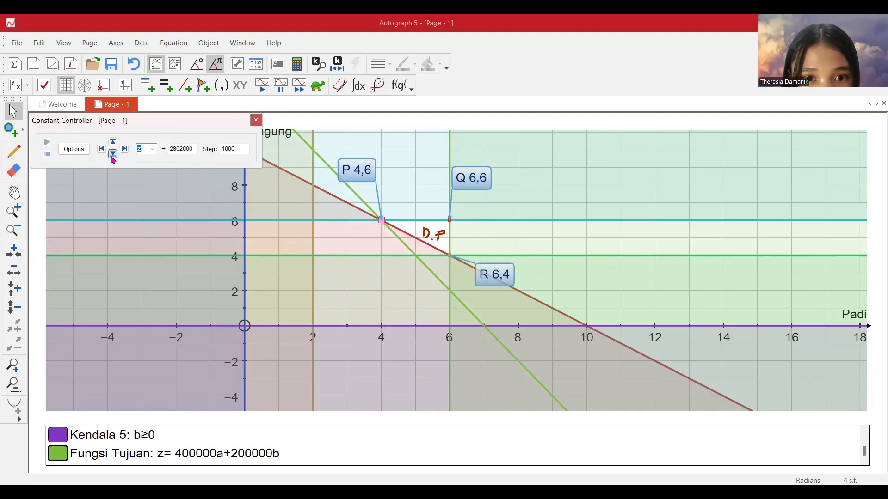
# Add a text box reading "P 2.800.000" above corner P, next to the existing P label, with its pointer on the point.
pyautogui.click(14, 212)
pyautogui.click(383, 221)
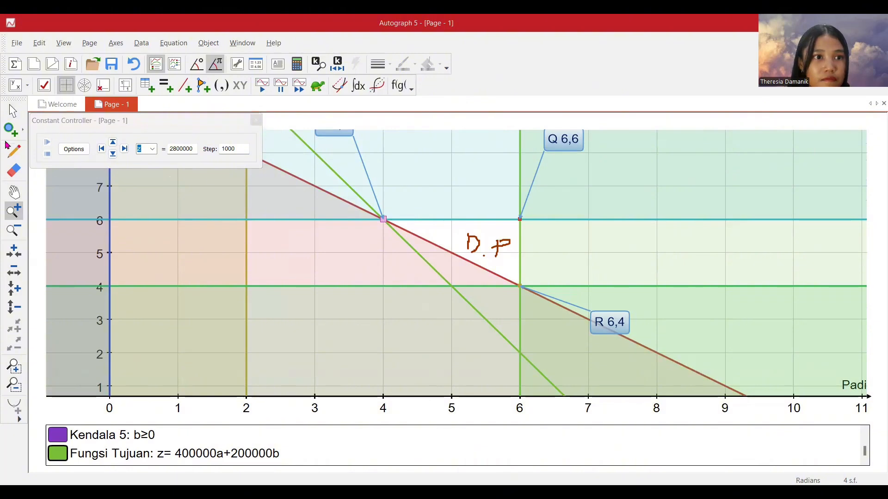
pyautogui.click(13, 111)
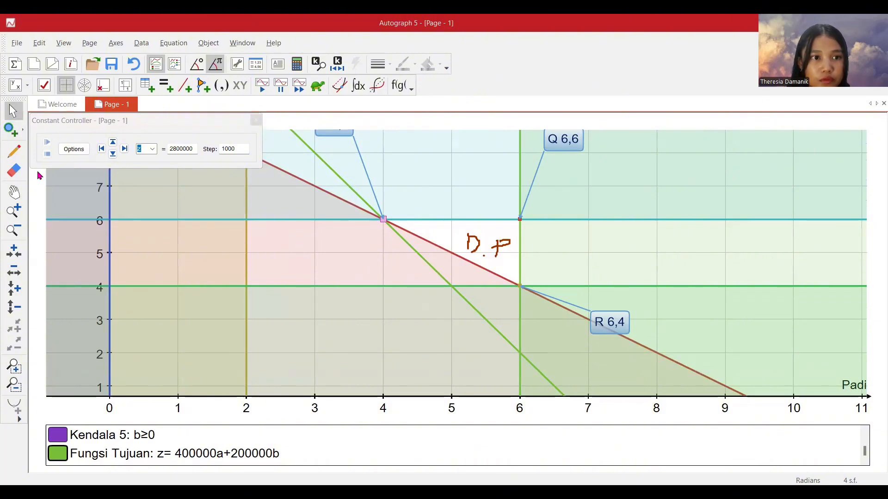
pyautogui.click(278, 65)
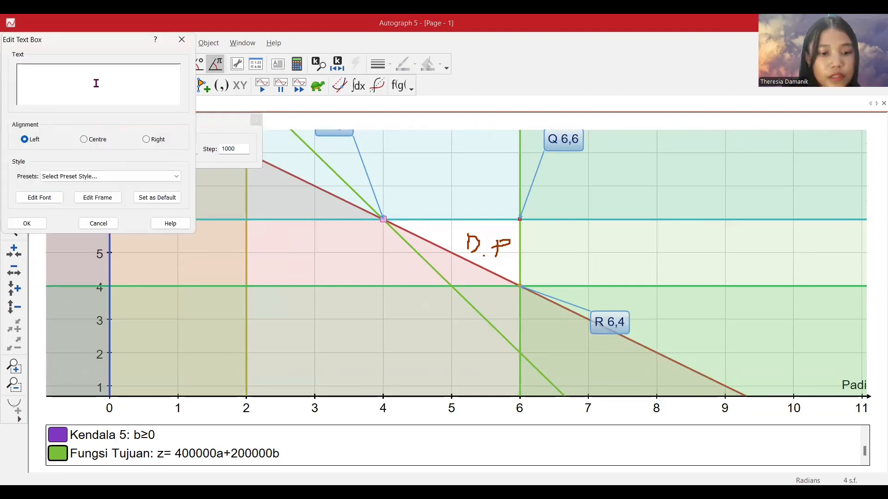
pyautogui.write('P')
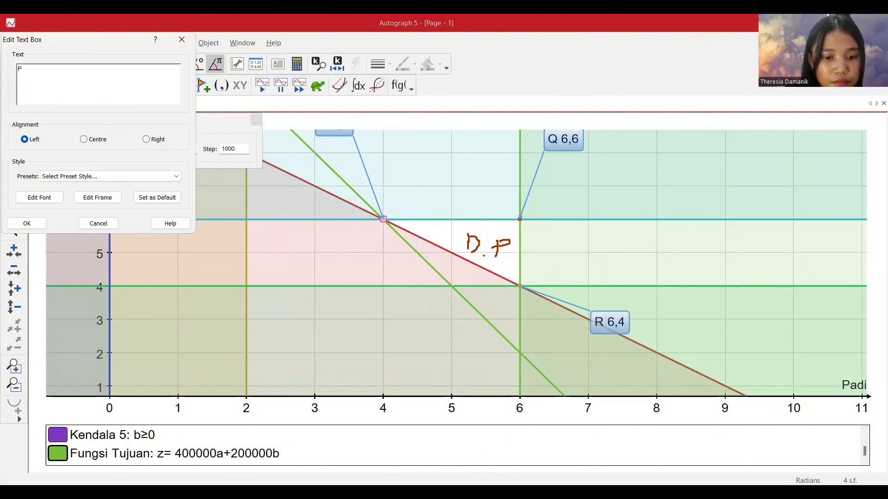
pyautogui.write(' 2.8')
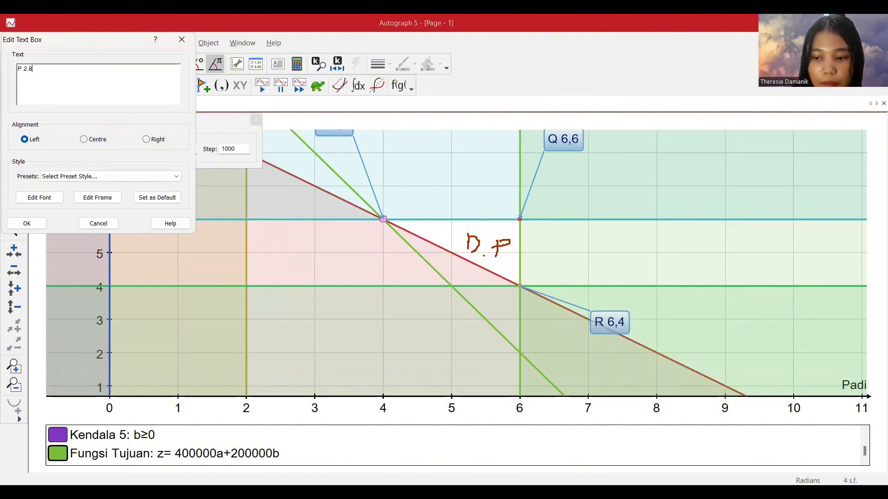
pyautogui.write('00.000')
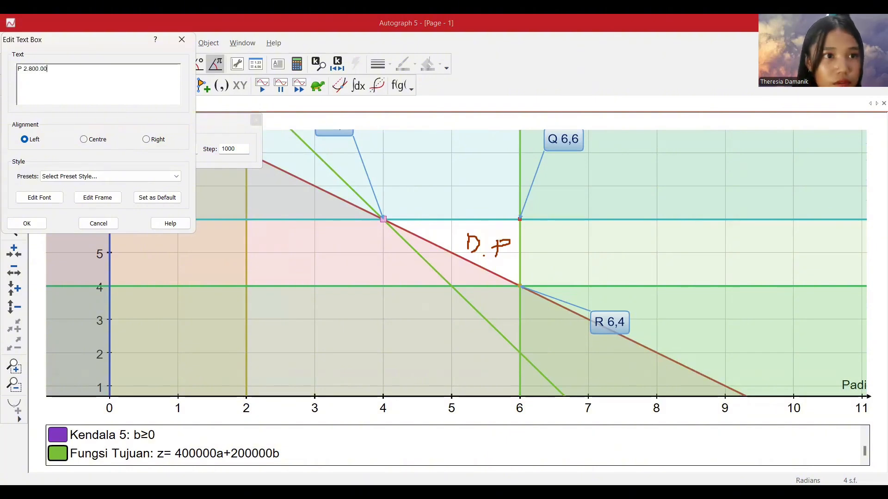
pyautogui.click(27, 223)
pyautogui.moveTo(454, 264); pyautogui.dragTo(374, 147)
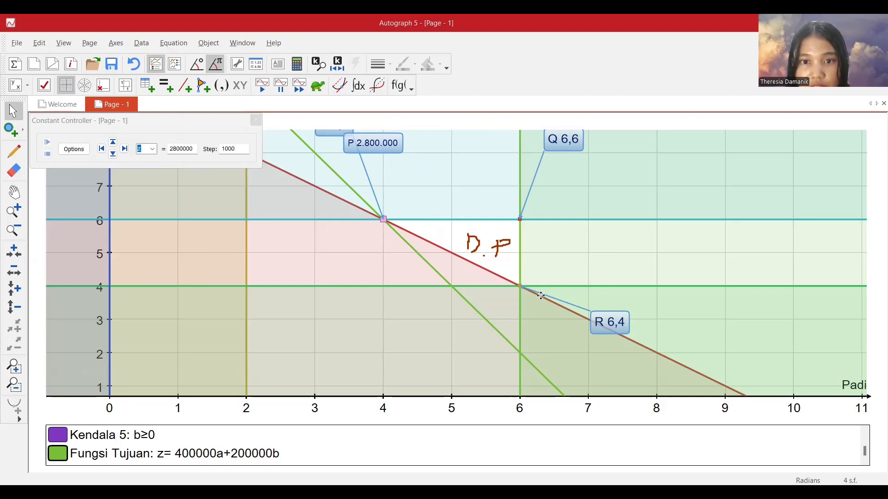
# Set the step for z to 10000 and raise z to 3180000, moving the objective line close to corner R.
pyautogui.click(238, 148)
pyautogui.write('0')
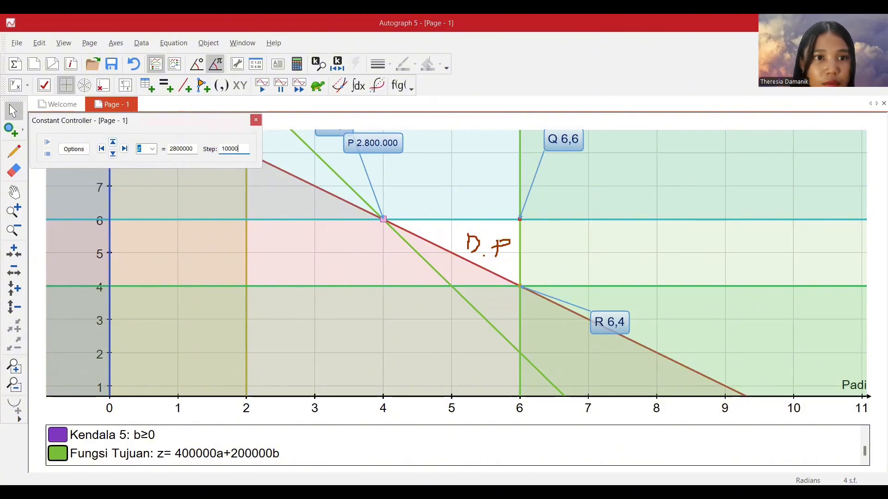
pyautogui.click(112, 142)
pyautogui.click(113, 142)
pyautogui.click(114, 142)
pyautogui.click(113, 142)
pyautogui.click(113, 142)
pyautogui.click(113, 142)
pyautogui.click(114, 142)
pyautogui.click(113, 142)
pyautogui.click(113, 143)
pyautogui.click(113, 143)
pyautogui.click(113, 143)
pyautogui.click(114, 142)
pyautogui.click(113, 142)
pyautogui.click(113, 142)
pyautogui.click(114, 142)
pyautogui.click(113, 142)
pyautogui.click(113, 142)
pyautogui.click(113, 142)
pyautogui.click(113, 143)
pyautogui.click(113, 142)
pyautogui.click(113, 142)
pyautogui.click(113, 142)
pyautogui.click(113, 143)
pyautogui.click(113, 142)
pyautogui.click(113, 142)
pyautogui.click(113, 142)
pyautogui.click(114, 143)
pyautogui.click(113, 142)
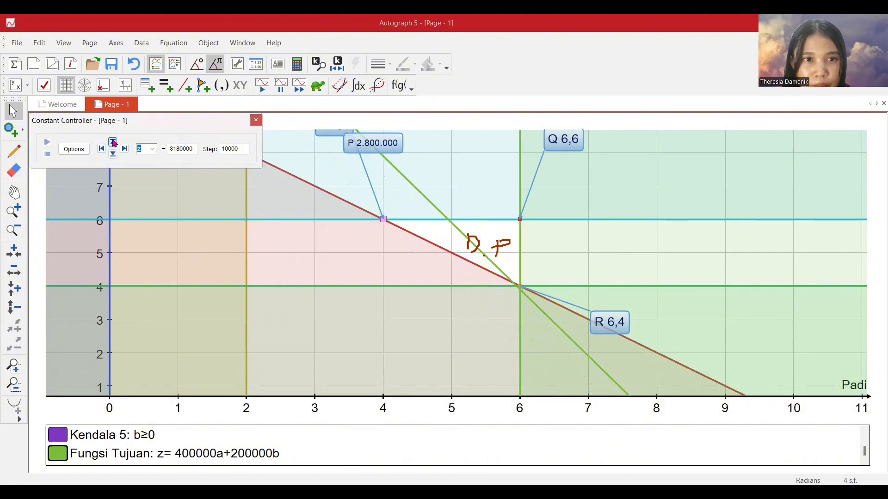
# Set the step for z to 100 and fine-tune z to 3200000 so the objective line passes through corner R.
pyautogui.click(238, 148)
pyautogui.press('BackSpace')
pyautogui.press('BackSpace')
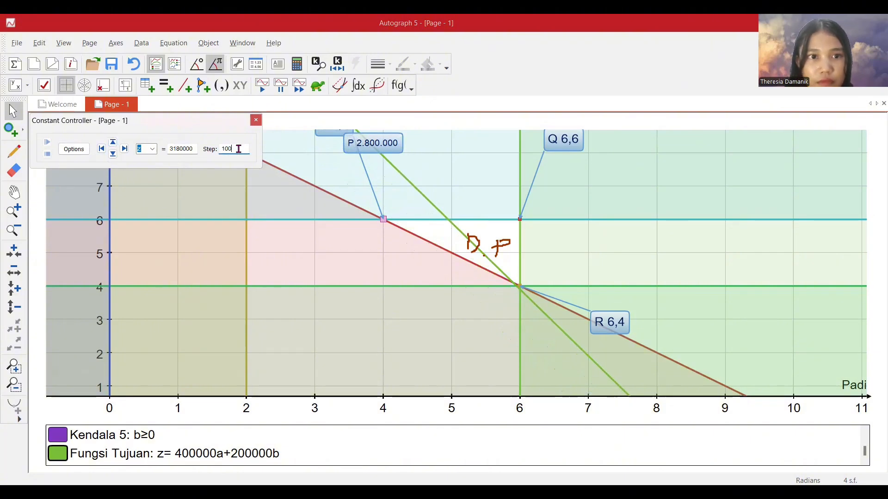
pyautogui.click(113, 145)
pyautogui.click(113, 144)
pyautogui.click(113, 144)
pyautogui.click(113, 144)
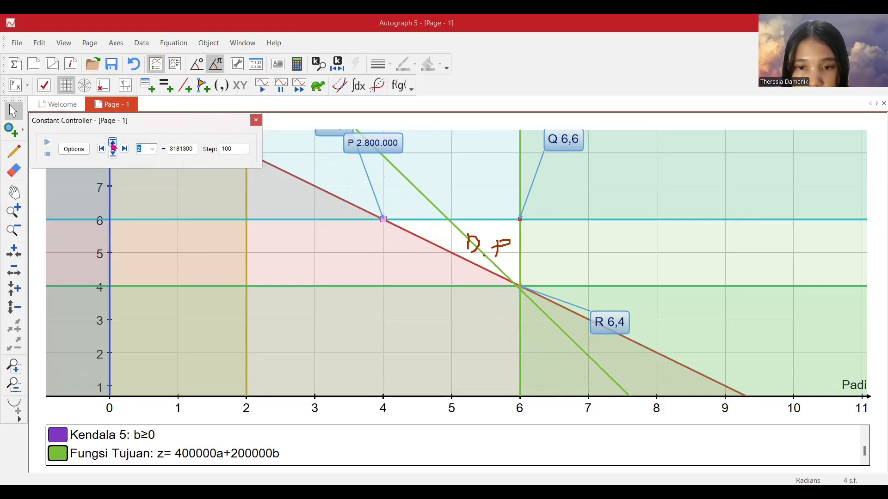
pyautogui.click(114, 146)
pyautogui.click(114, 147)
pyautogui.click(115, 146)
pyautogui.click(115, 147)
pyautogui.click(115, 146)
pyautogui.click(116, 146)
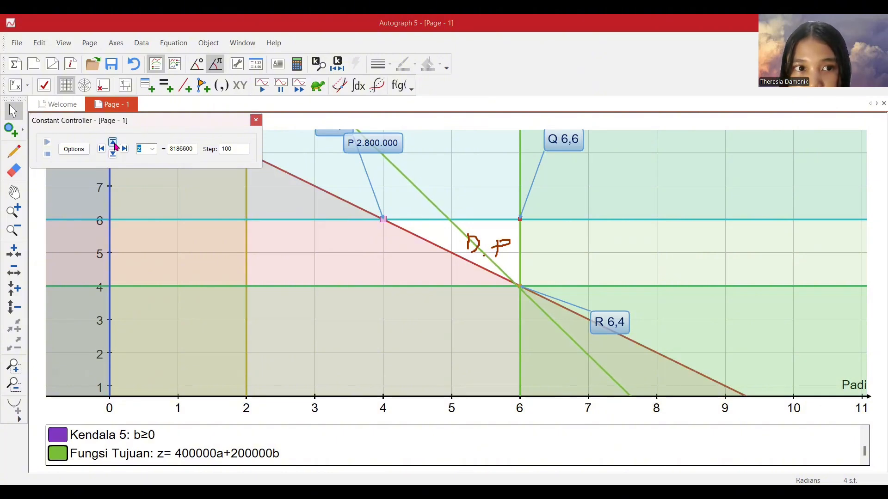
pyautogui.click(115, 146)
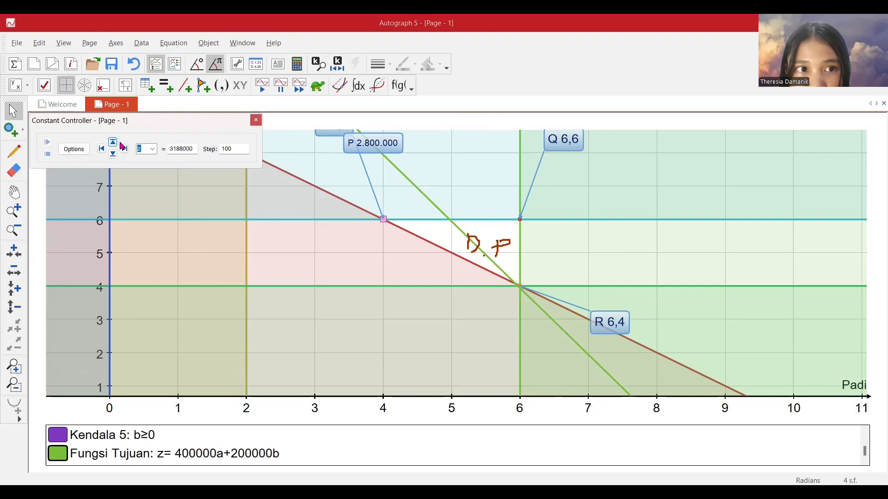
pyautogui.click(113, 142)
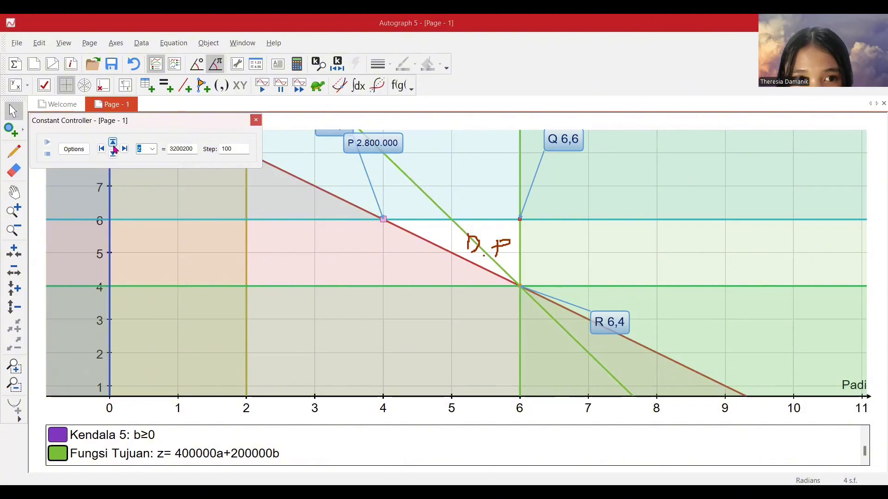
pyautogui.click(113, 154)
pyautogui.click(113, 154)
pyautogui.click(113, 154)
pyautogui.click(113, 143)
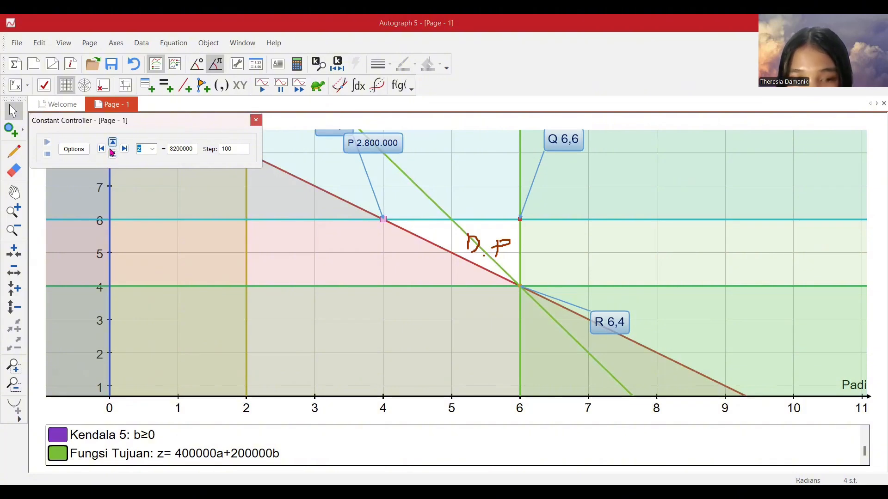
# Add a text box reading "R 3.200.000" and place it just above the existing R 6,4 label.
pyautogui.click(14, 211)
pyautogui.click(521, 286)
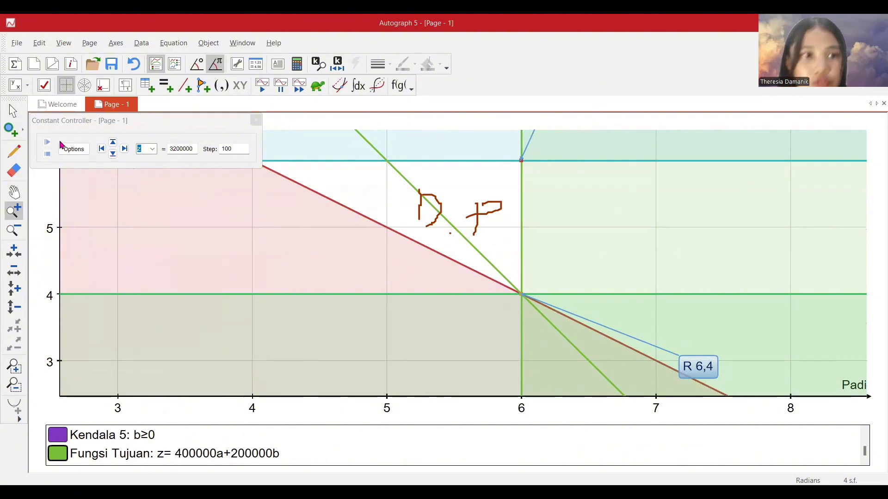
pyautogui.click(15, 112)
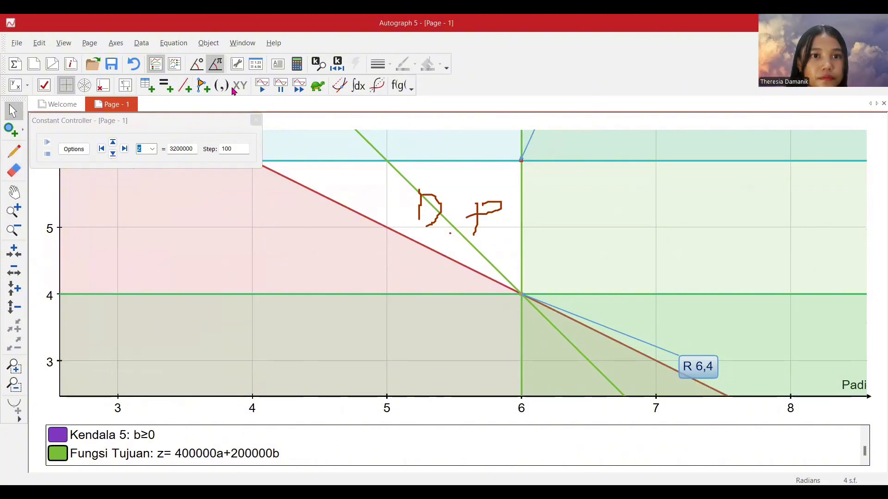
pyautogui.click(278, 63)
pyautogui.click(559, 322)
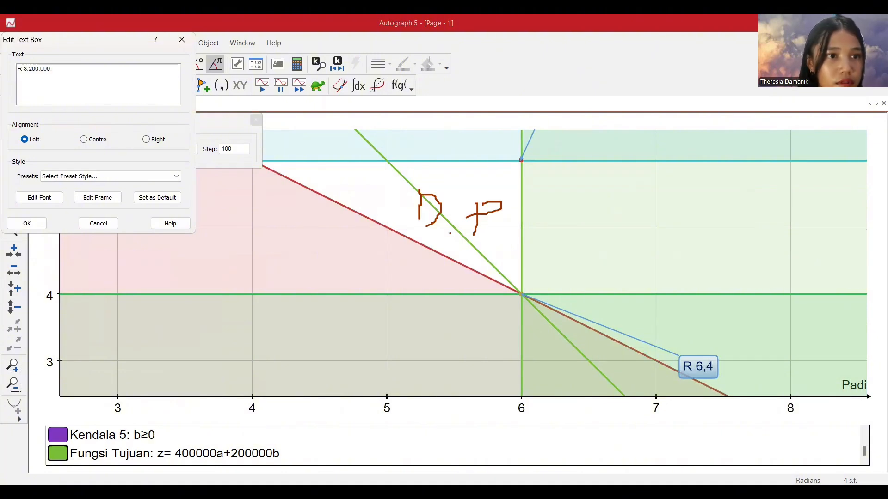
pyautogui.click(21, 225)
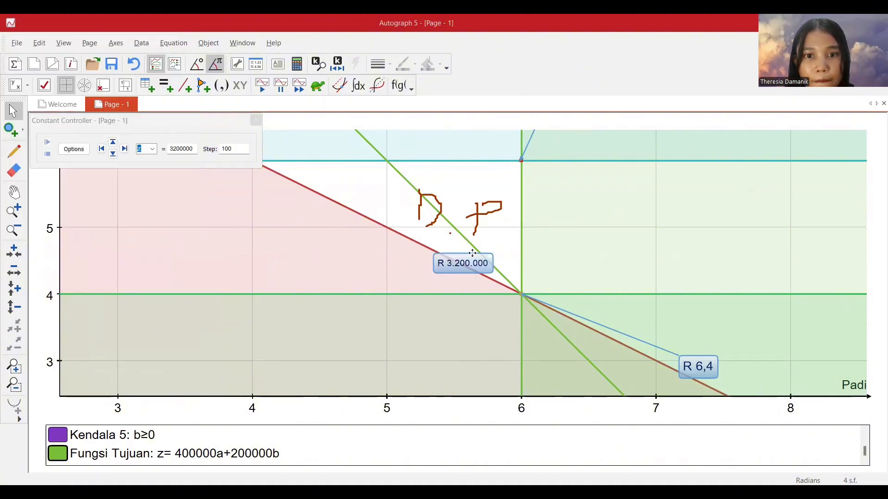
pyautogui.moveTo(467, 260); pyautogui.dragTo(734, 344)
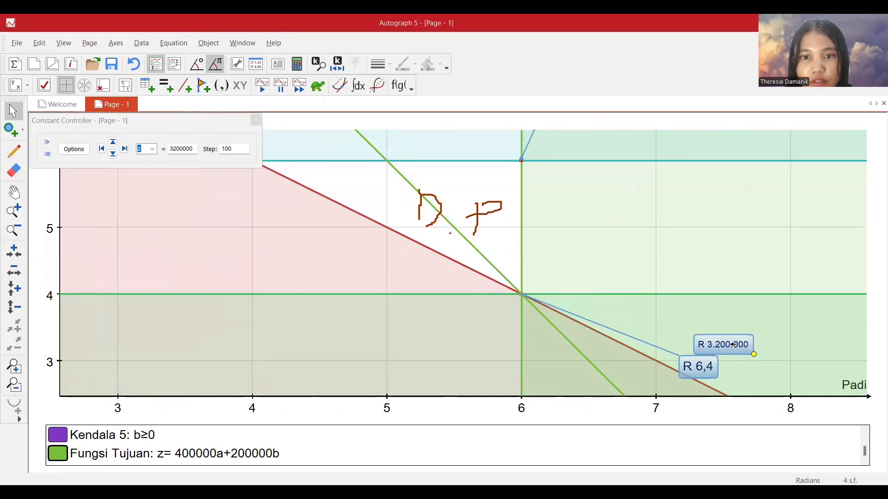
# Set the step for z to 10000 and raise z to 3600000 so the objective line passes through corner Q.
pyautogui.click(13, 229)
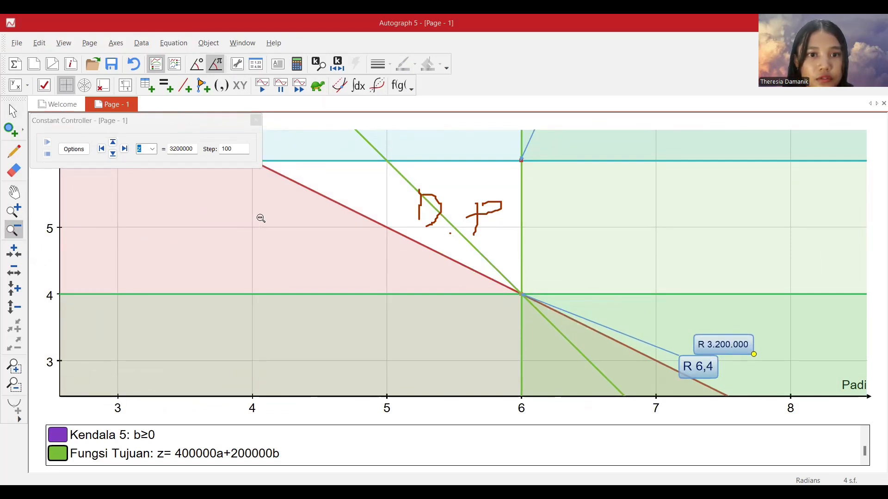
pyautogui.click(297, 238)
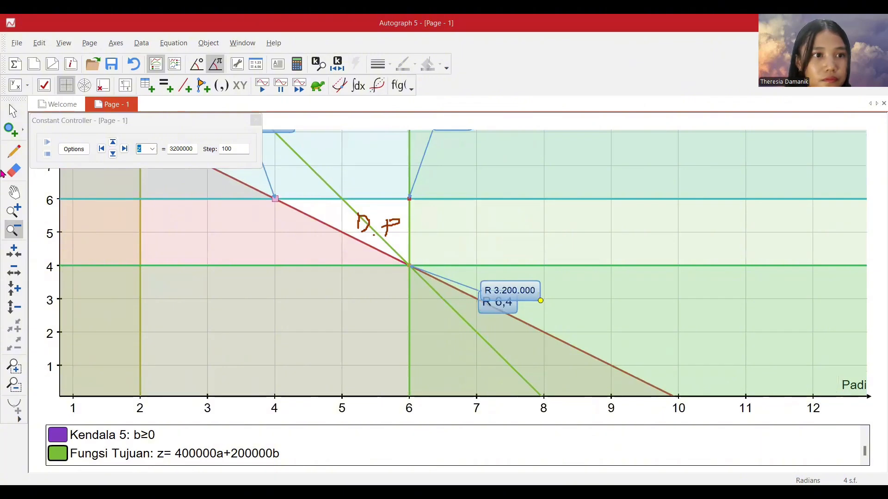
pyautogui.click(14, 192)
pyautogui.moveTo(341, 238); pyautogui.dragTo(337, 271)
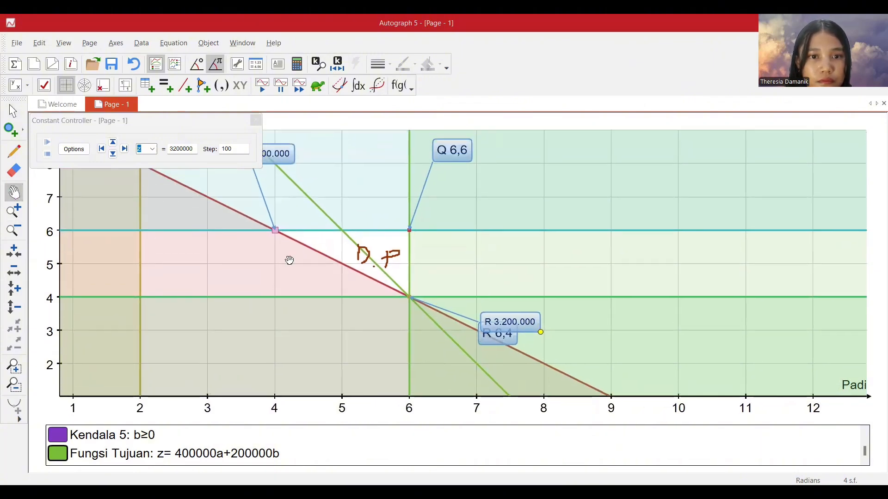
pyautogui.click(13, 111)
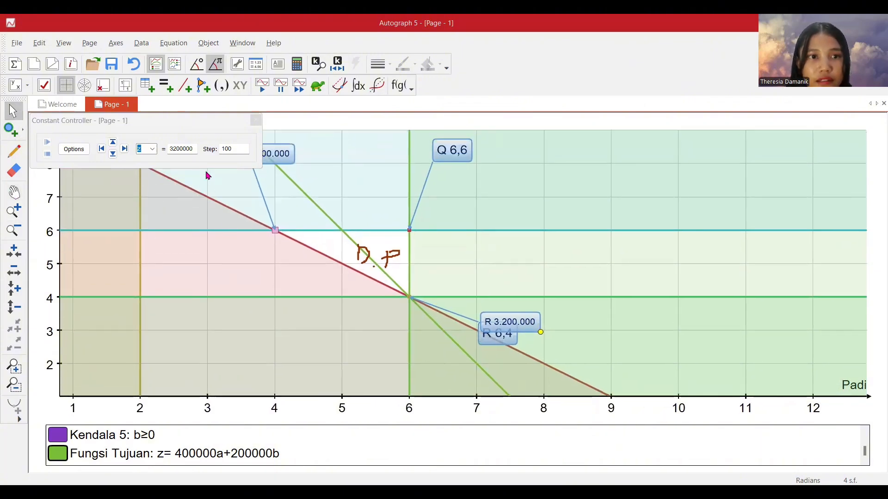
pyautogui.click(234, 148)
pyautogui.write('00')
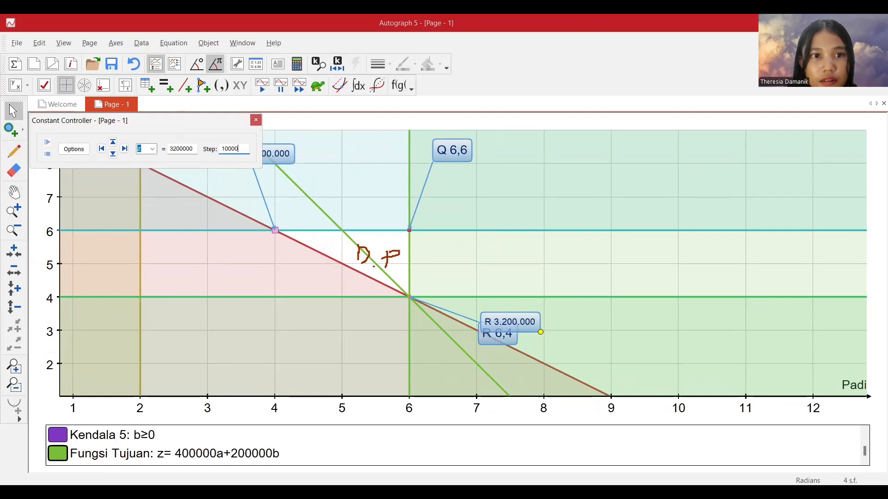
pyautogui.click(113, 141)
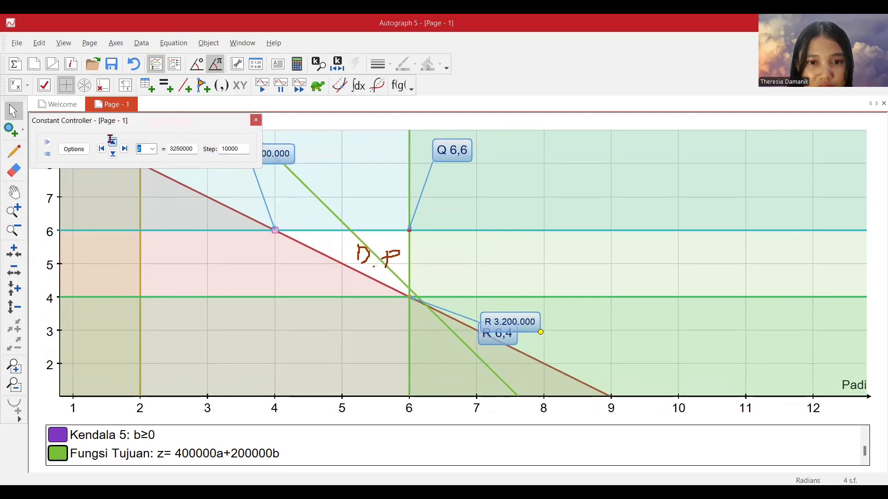
pyautogui.click(112, 140)
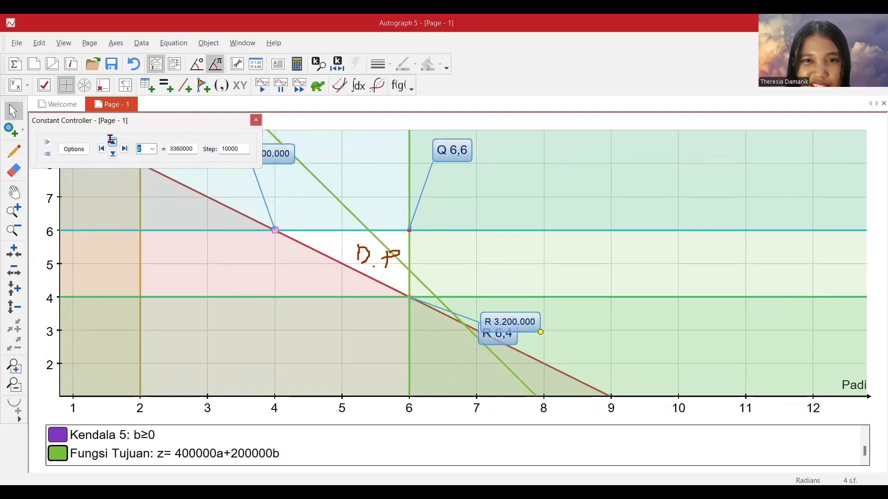
pyautogui.click(111, 141)
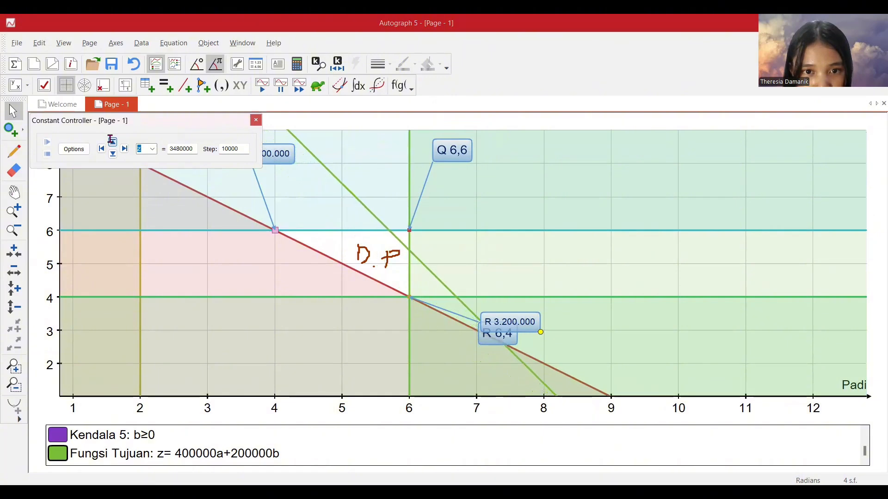
pyautogui.click(111, 140)
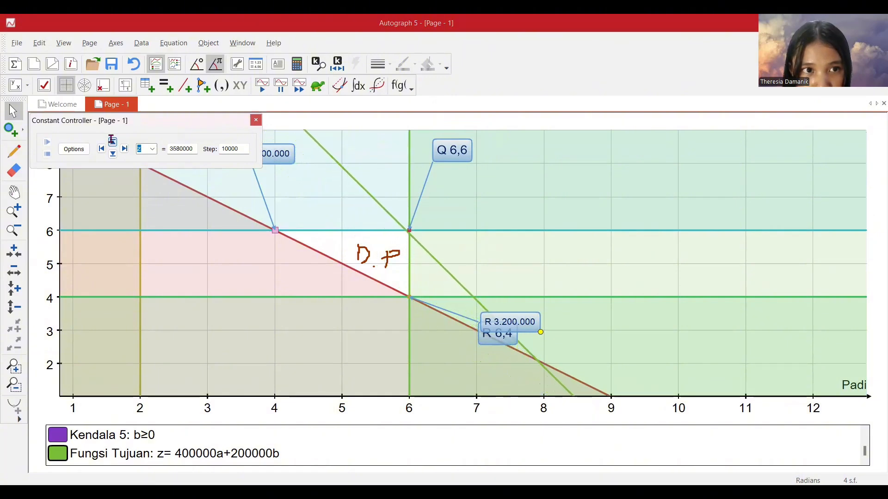
pyautogui.click(112, 141)
pyautogui.click(111, 141)
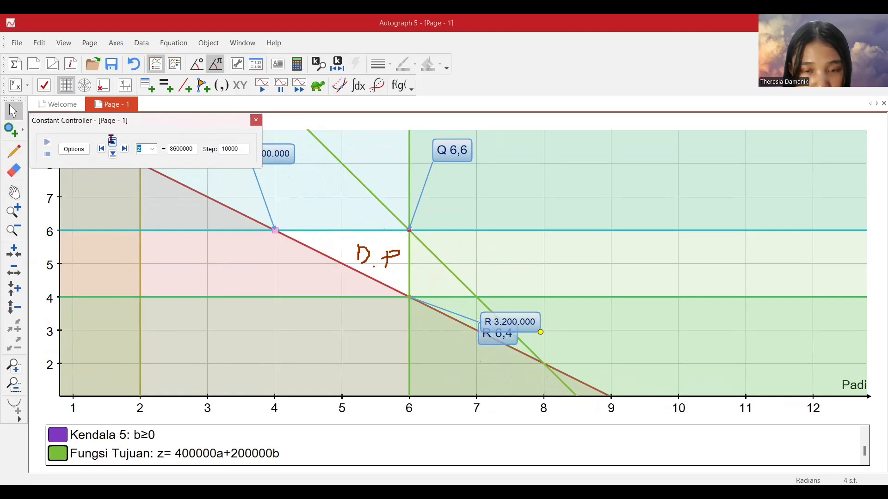
# Add a text box reading "Q 3.600.000" and place it just below the Q 6,6 label, near corner Q.
pyautogui.click(14, 211)
pyautogui.click(409, 230)
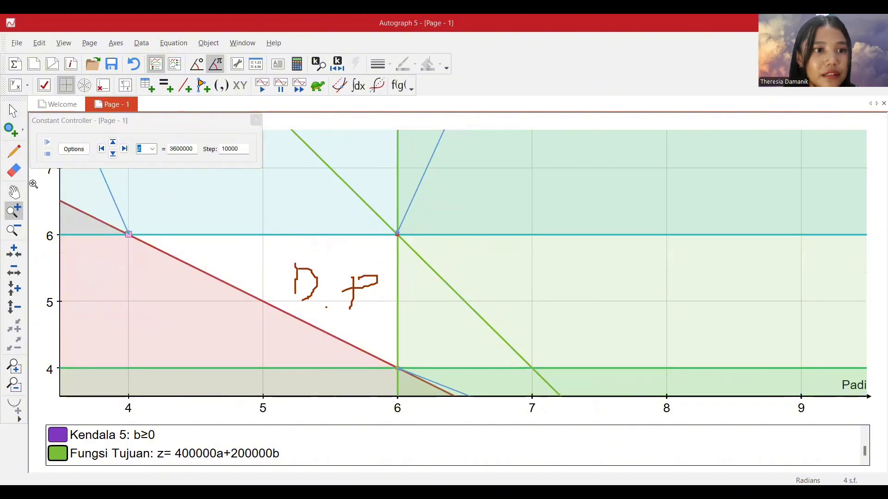
pyautogui.click(283, 69)
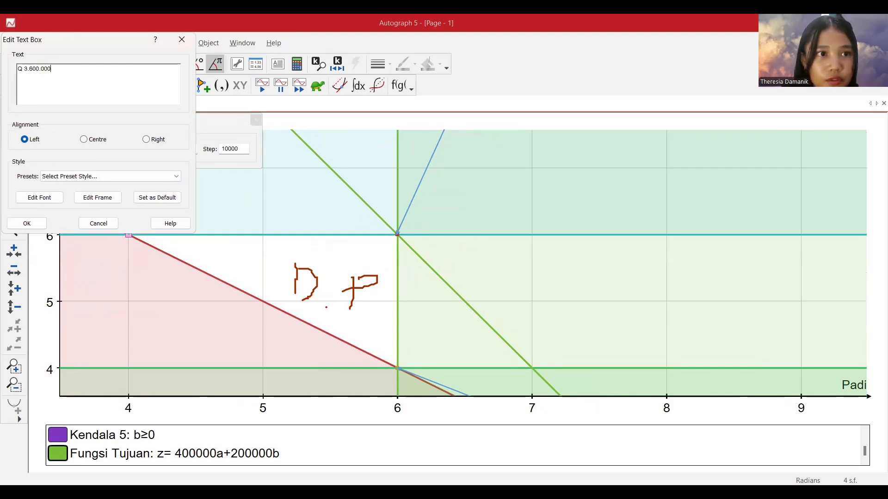
pyautogui.click(27, 223)
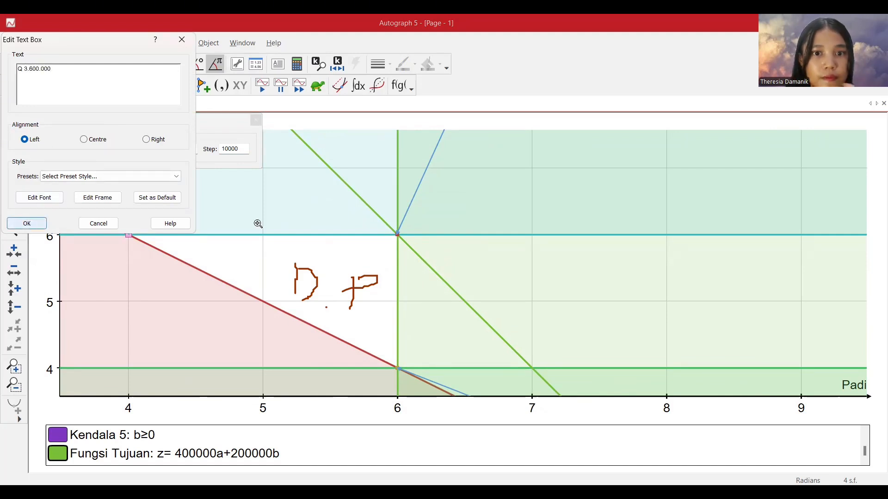
pyautogui.click(13, 230)
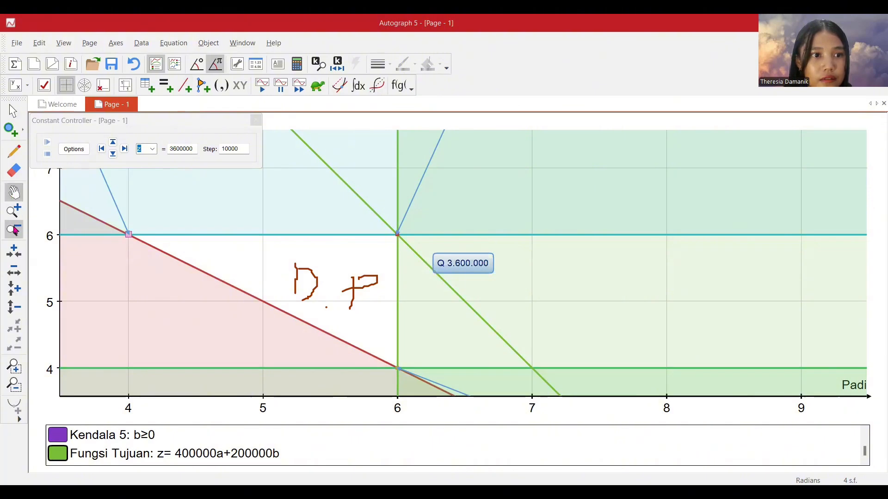
pyautogui.click(505, 223)
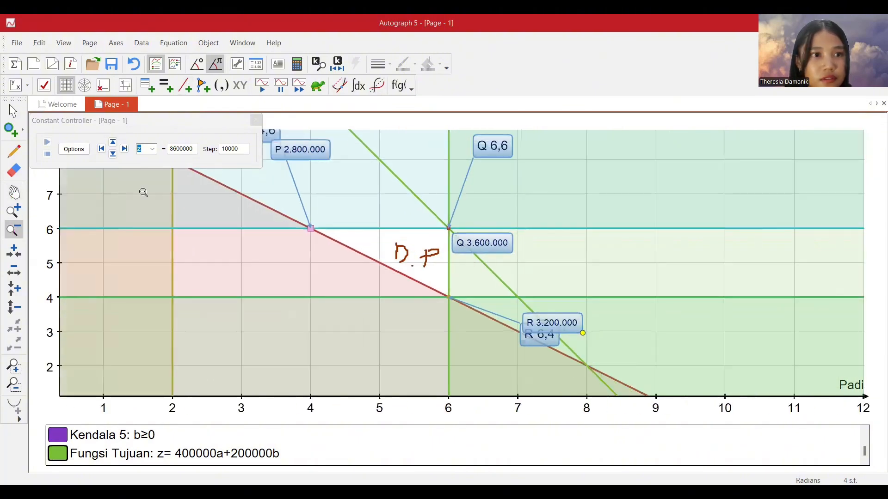
pyautogui.click(12, 111)
pyautogui.moveTo(508, 243); pyautogui.dragTo(539, 167)
pyautogui.click(559, 202)
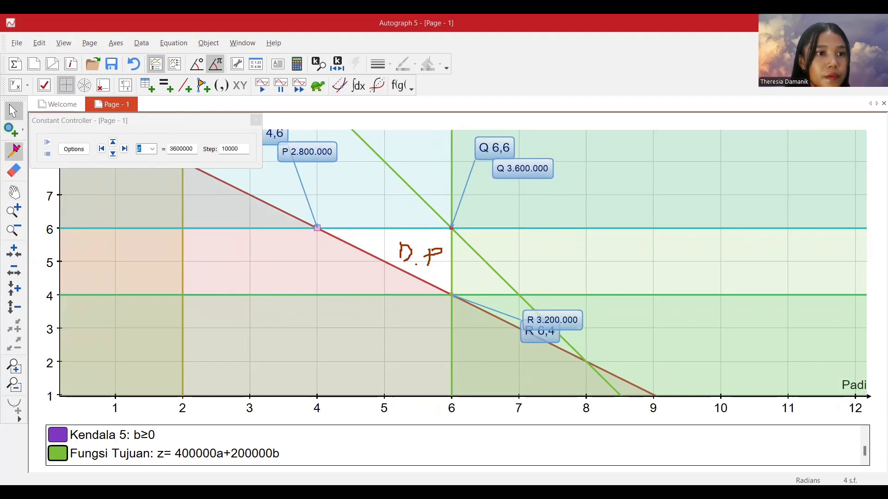
# Compare the z values labelled at corners P, Q and R of the feasible region, and switch to the "Pemodelan Masalah" slide in PowerPoint.
pyautogui.click(14, 229)
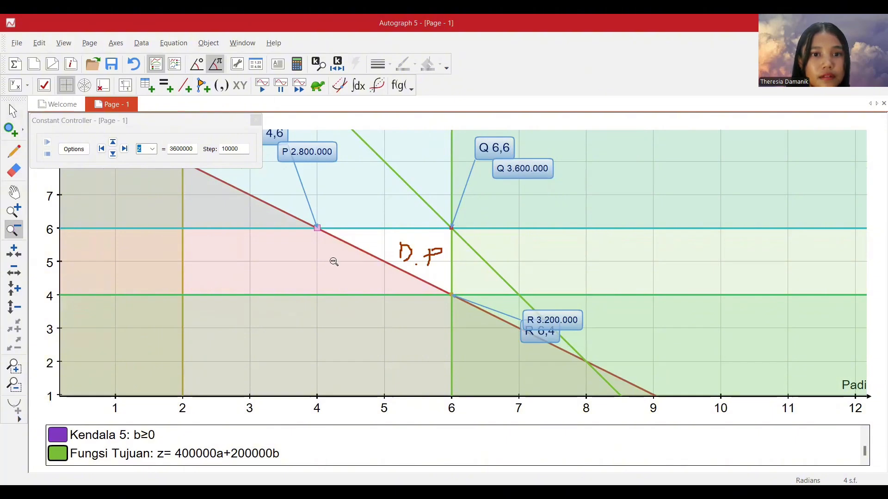
pyautogui.click(333, 262)
pyautogui.click(318, 268)
pyautogui.click(13, 191)
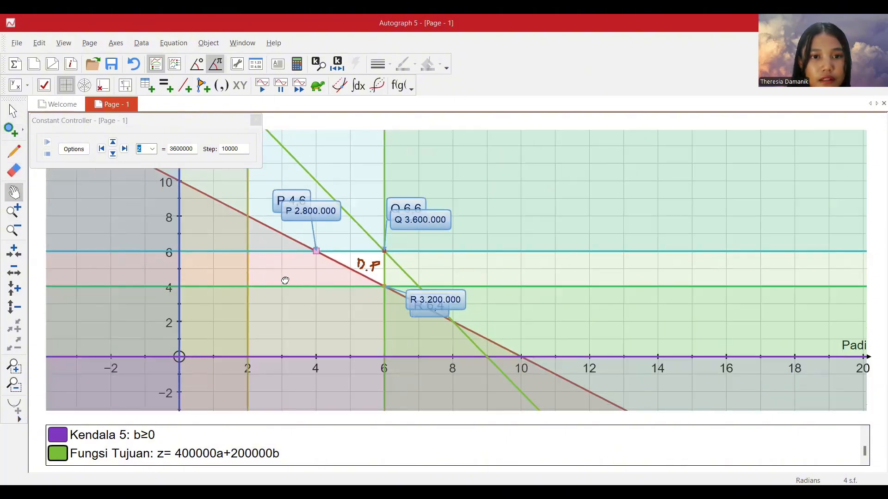
pyautogui.moveTo(293, 287); pyautogui.dragTo(322, 295)
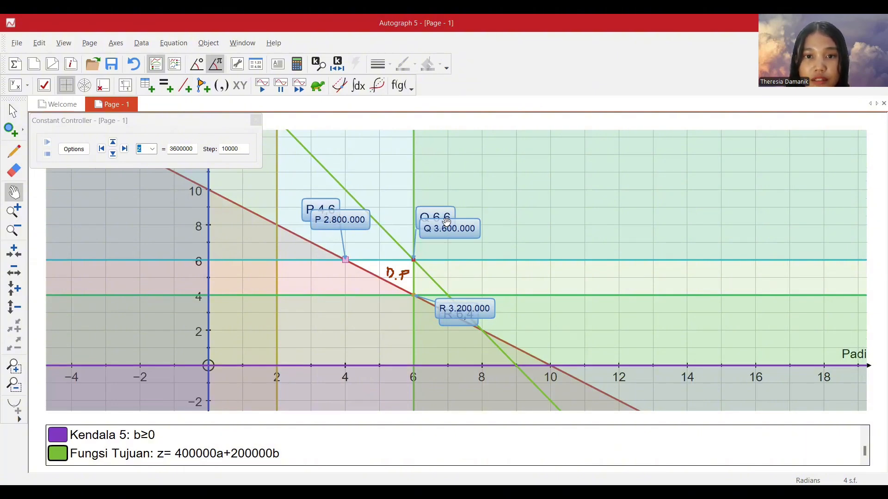
pyautogui.click(13, 212)
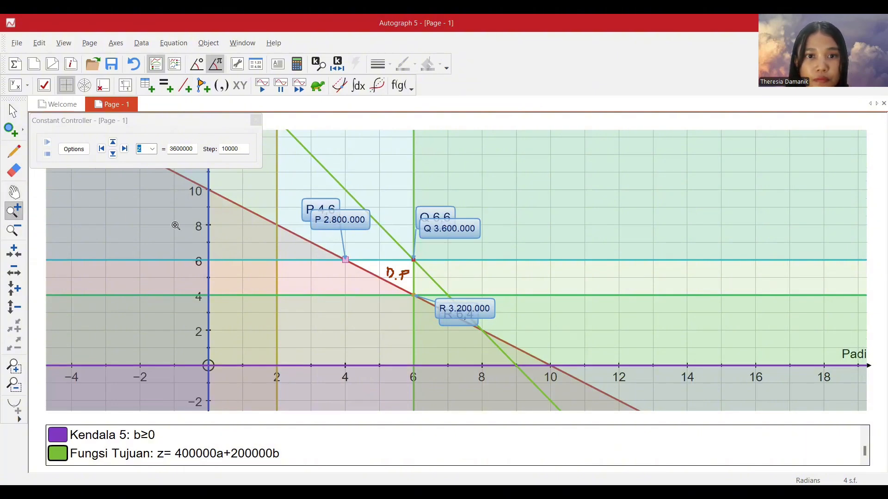
pyautogui.click(409, 236)
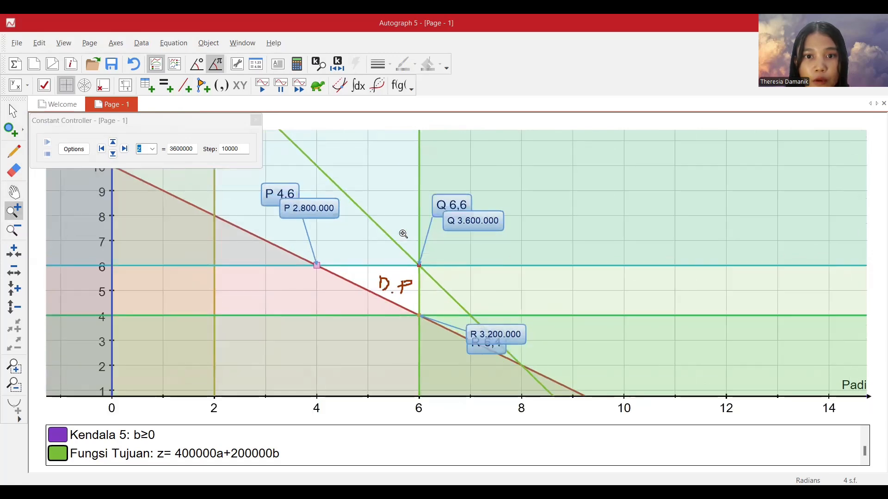
pyautogui.click(91, 252)
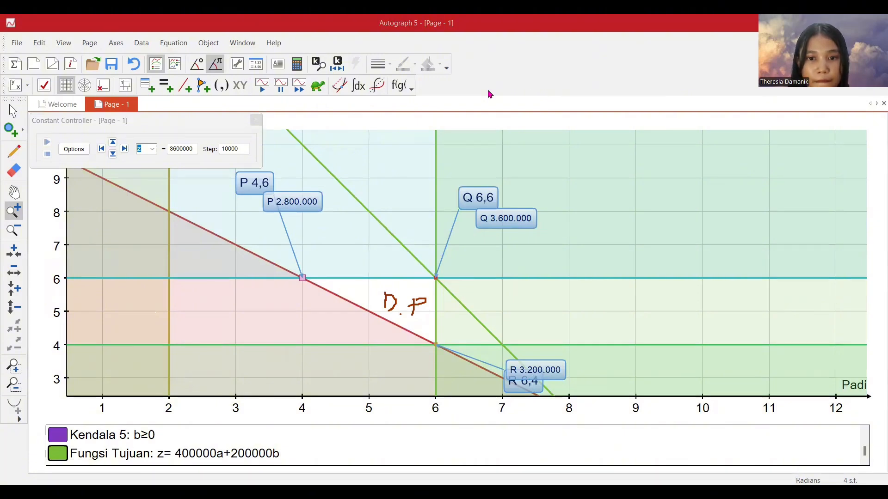
pyautogui.hotkey('alt', 'Tab')
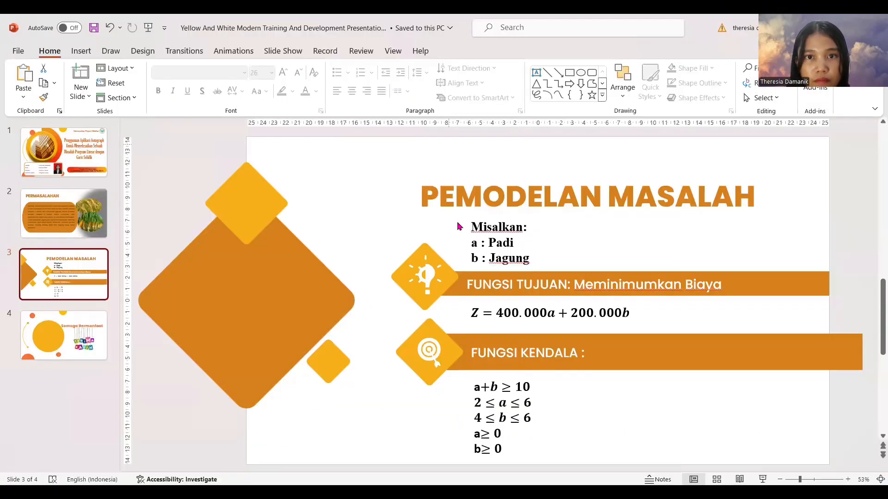